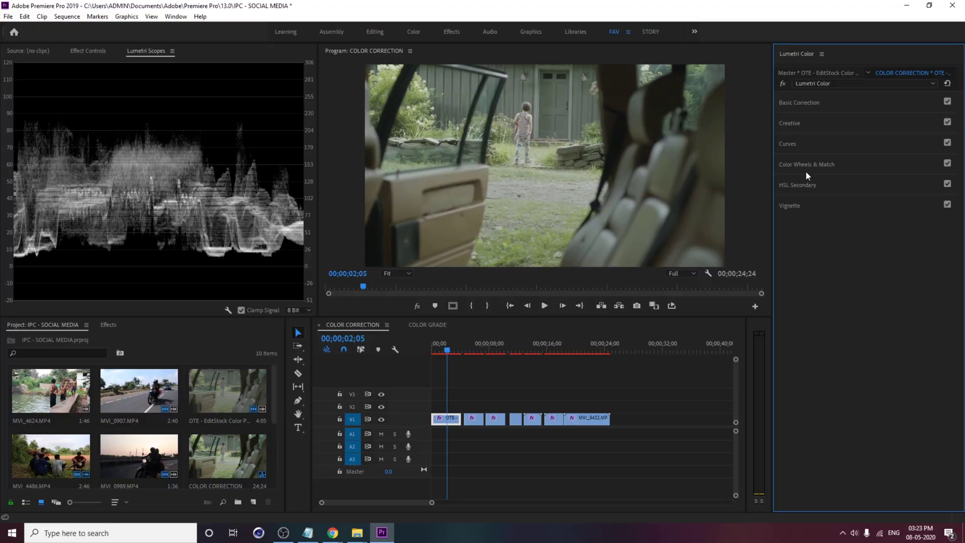
In the Creative adjustments of the first clip, try Vibrance at 100 and reset it to its default.
click(789, 126)
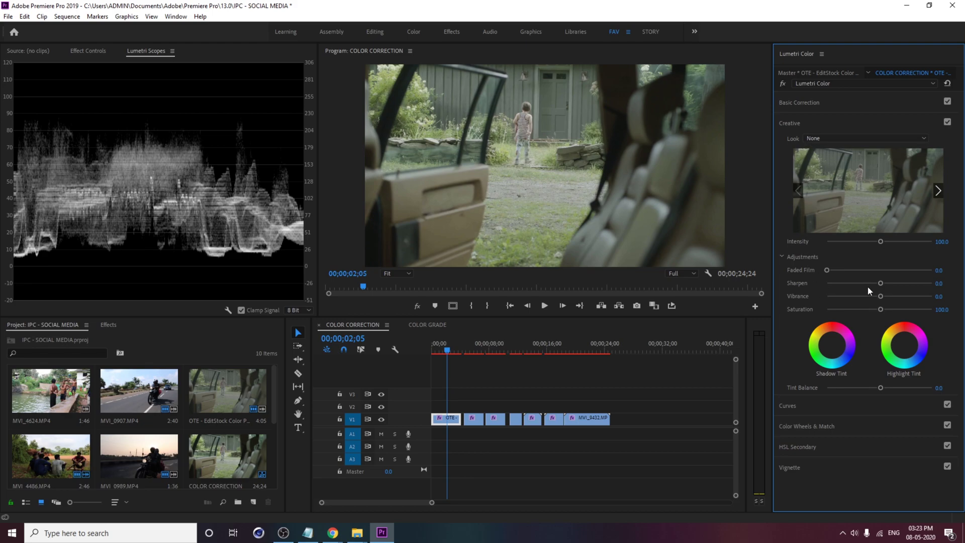
drag(880, 297, 943, 305)
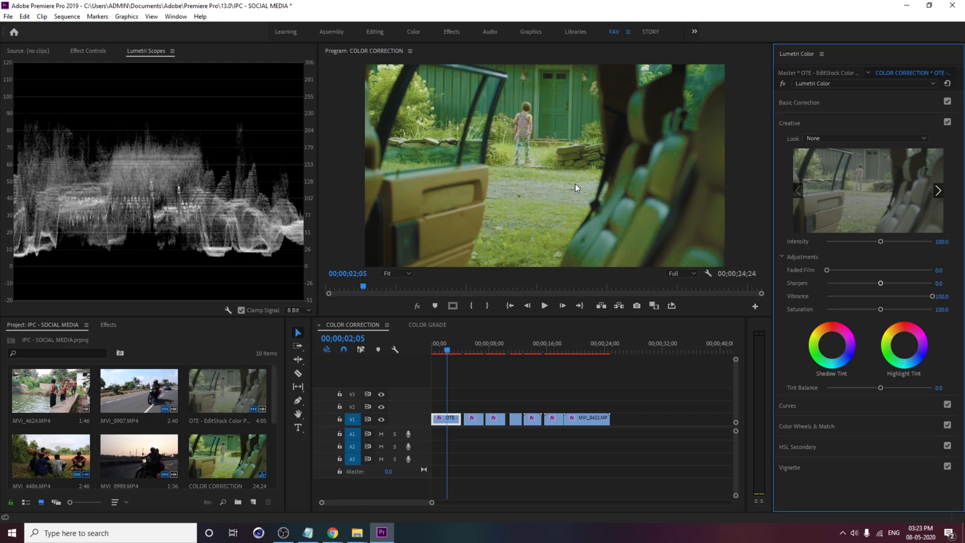
double_click(853, 295)
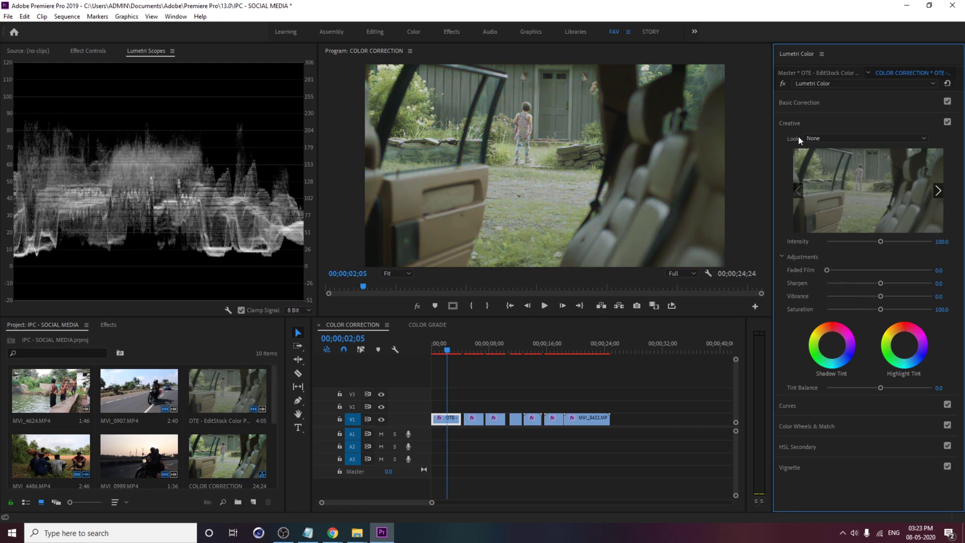
click(826, 136)
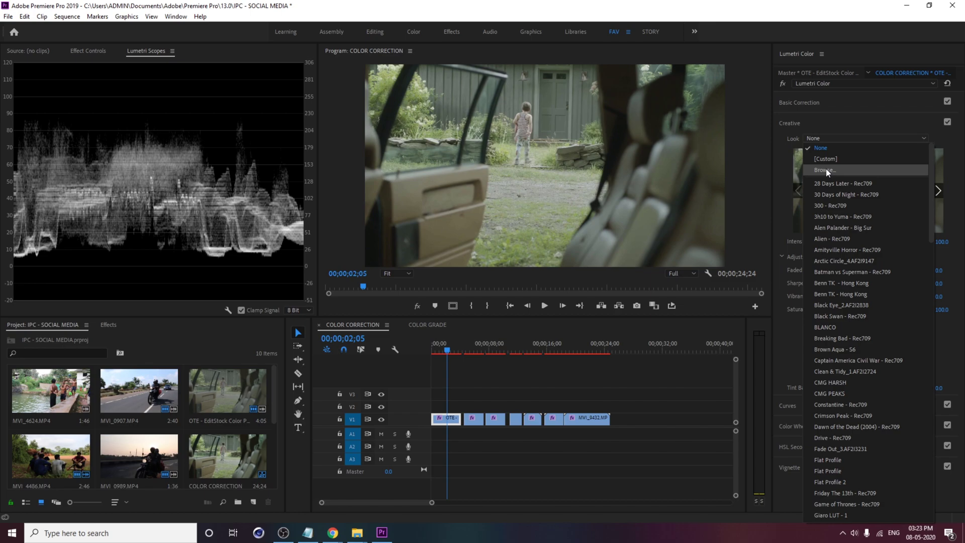
click(785, 132)
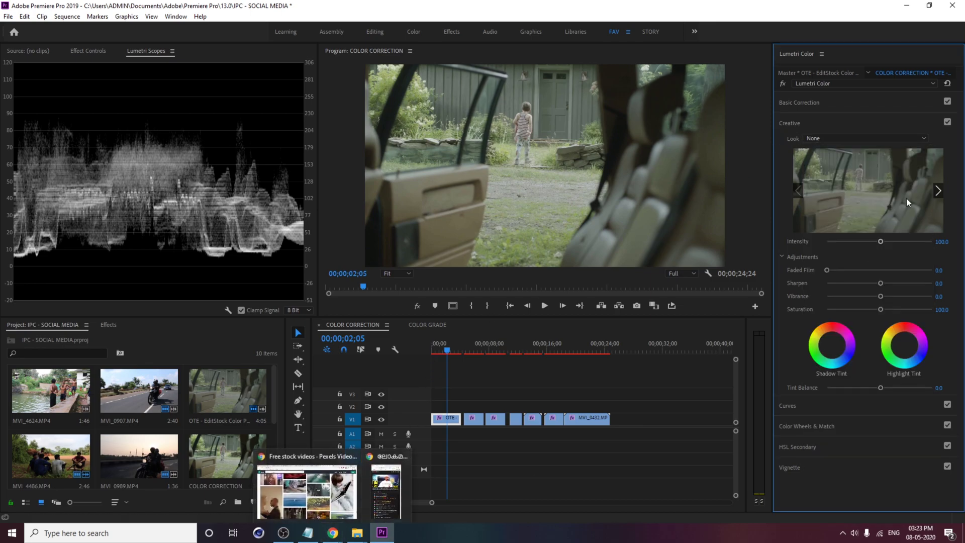
Switch to Chrome, open the video "My Favorite LUTs | Free Download" and pause it near its beginning.
click(306, 490)
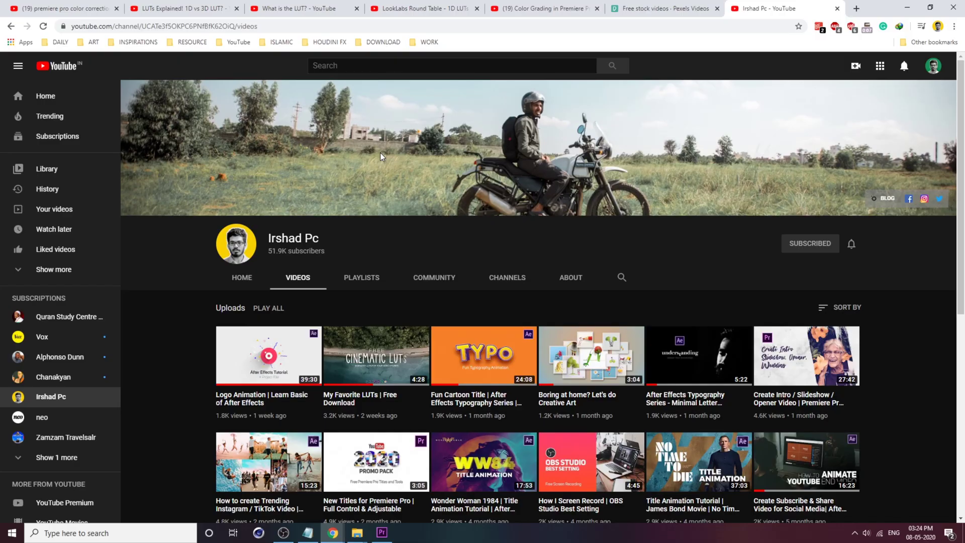
click(374, 370)
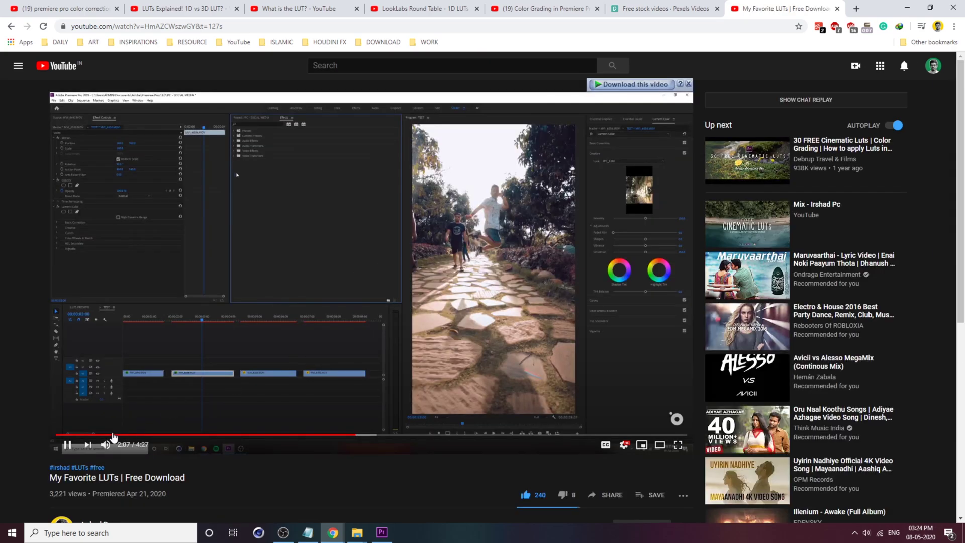
drag(113, 437, 45, 433)
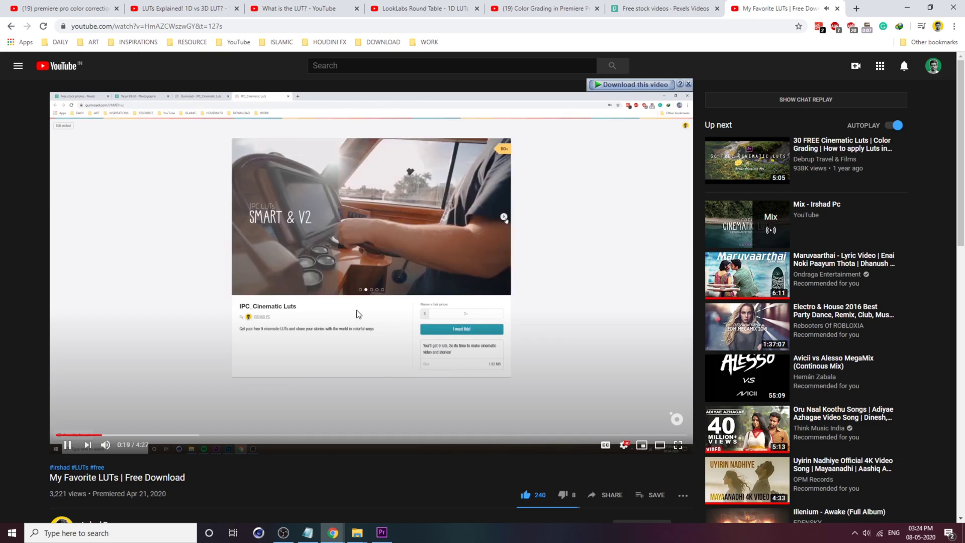
click(337, 332)
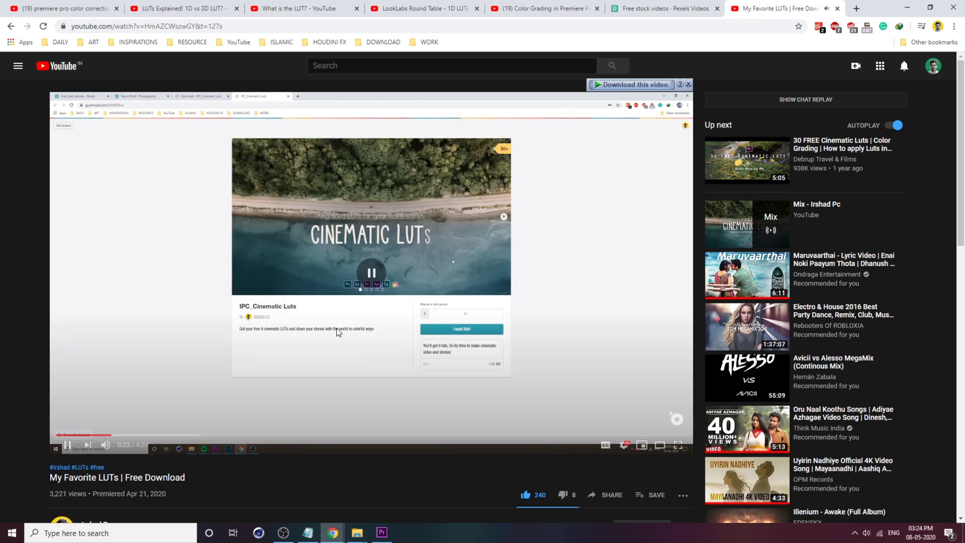
Open the Download Free LUTs Pack link from the video's description.
scroll(258, 338, down, 5)
click(107, 336)
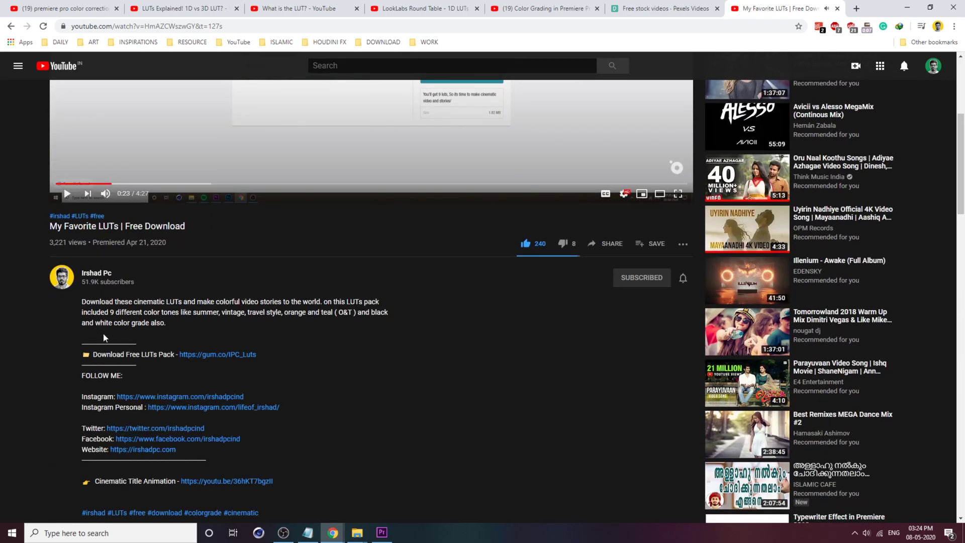
scroll(125, 431, down, 3)
scroll(133, 302, up, 2)
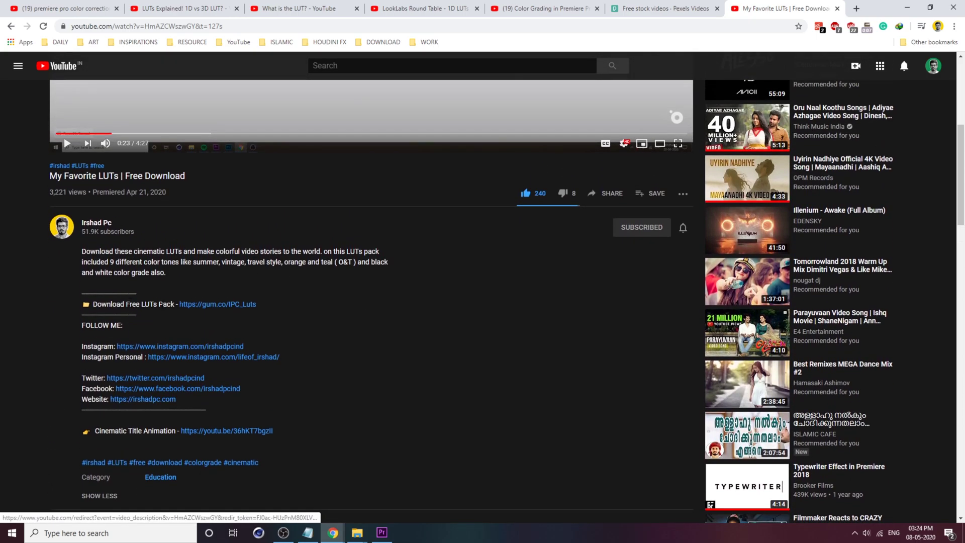
click(211, 305)
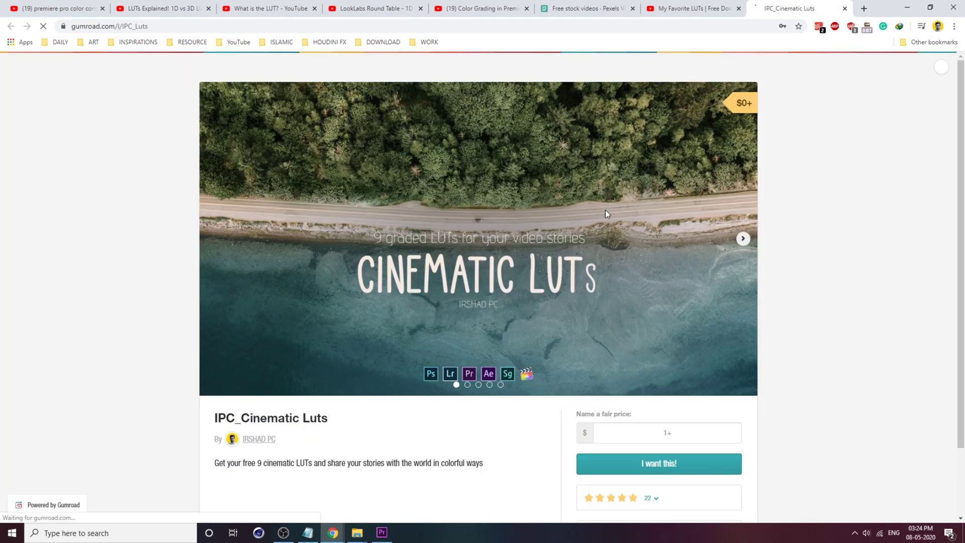
Enter a price of 0 for the IPC_Cinematic Luts pack and request it.
scroll(687, 329, down, 2)
click(675, 355)
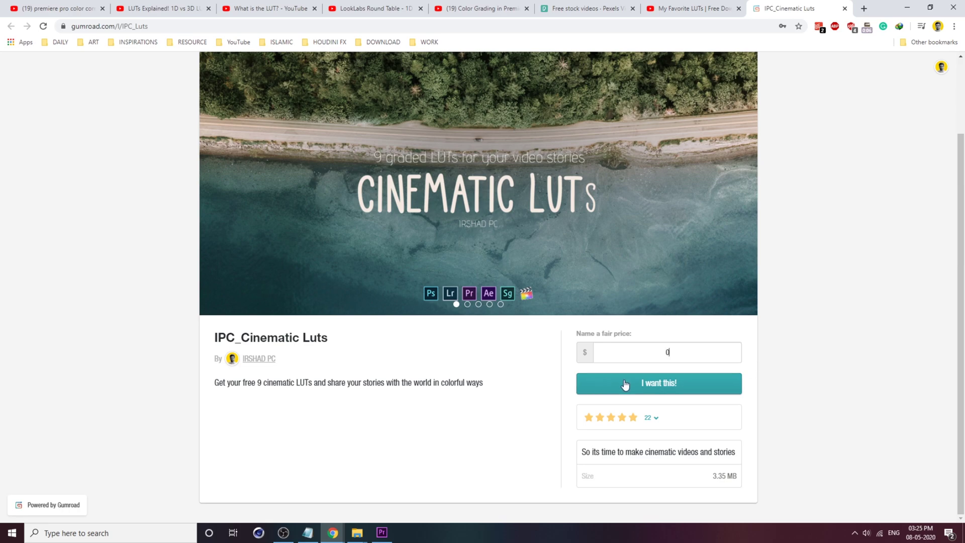
click(671, 383)
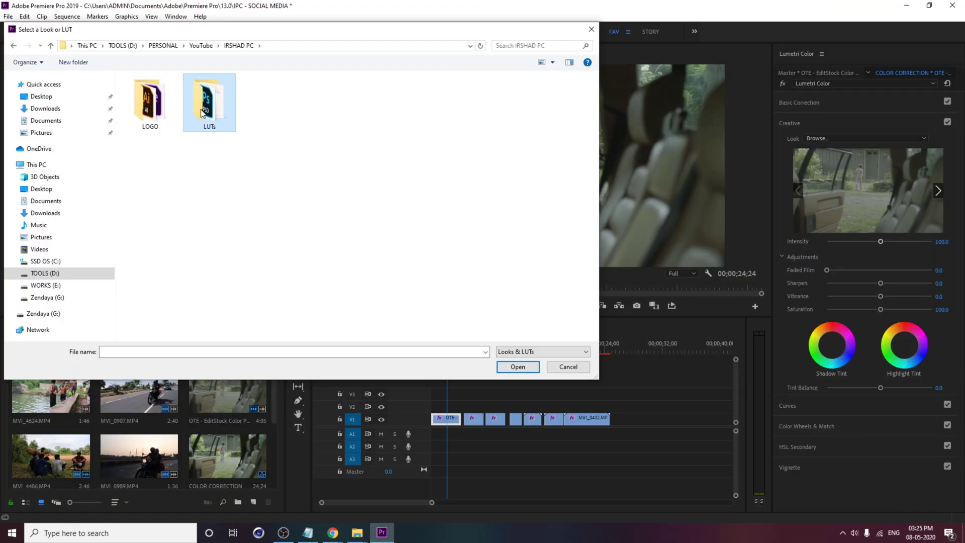
In Premiere Pro, load IPC_Tonel v2 from the LUTs folder as the first clip's look, then replace it with IPC_Tonel.
double_click(211, 108)
double_click(201, 115)
click(830, 138)
click(830, 158)
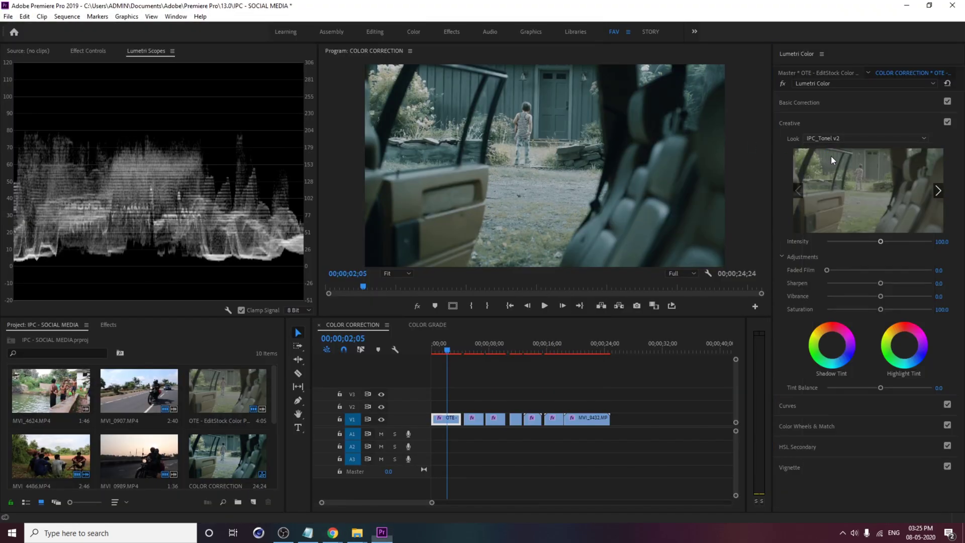
double_click(353, 179)
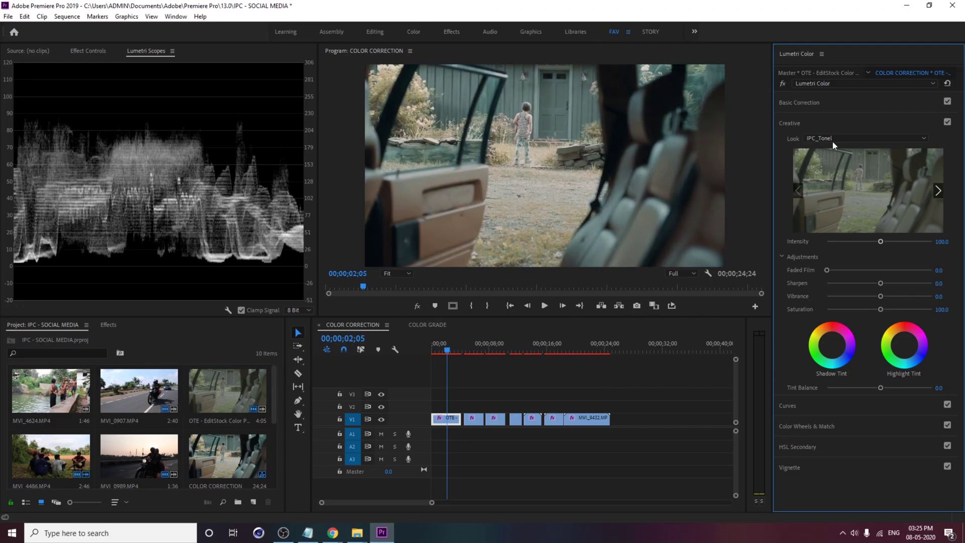
Try the IPC_Smart v2 and IPC_Cold LUT files one after the other as the first clip's look.
click(837, 137)
click(846, 159)
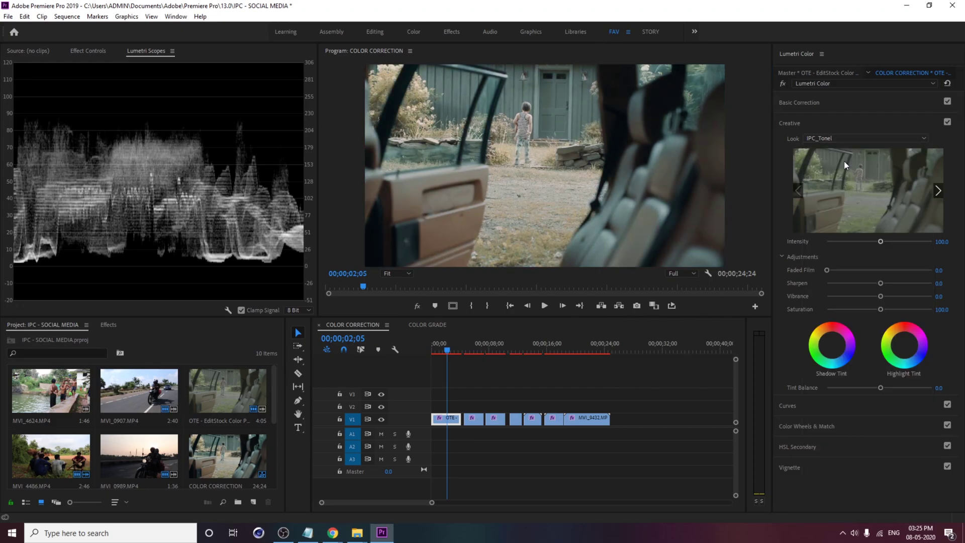
click(174, 125)
double_click(175, 126)
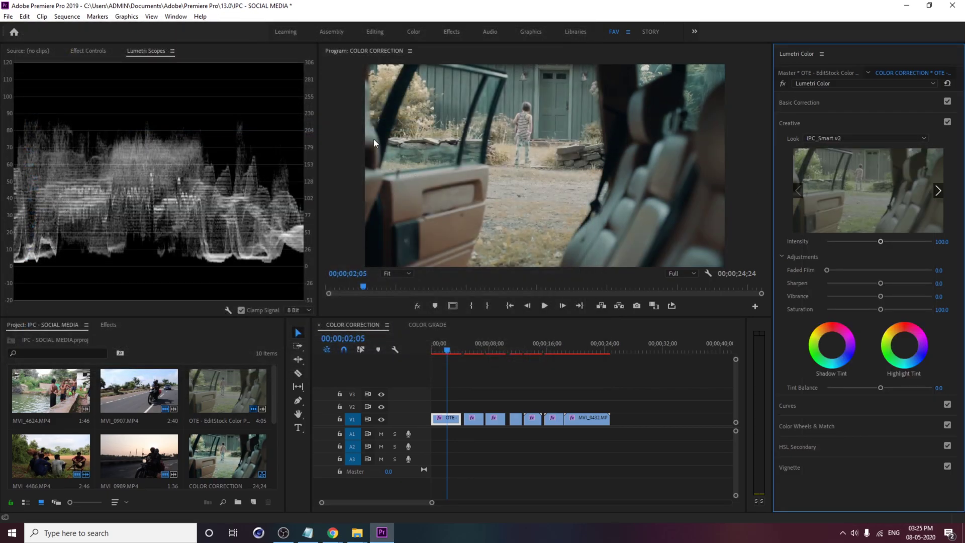
click(837, 138)
click(834, 158)
double_click(166, 90)
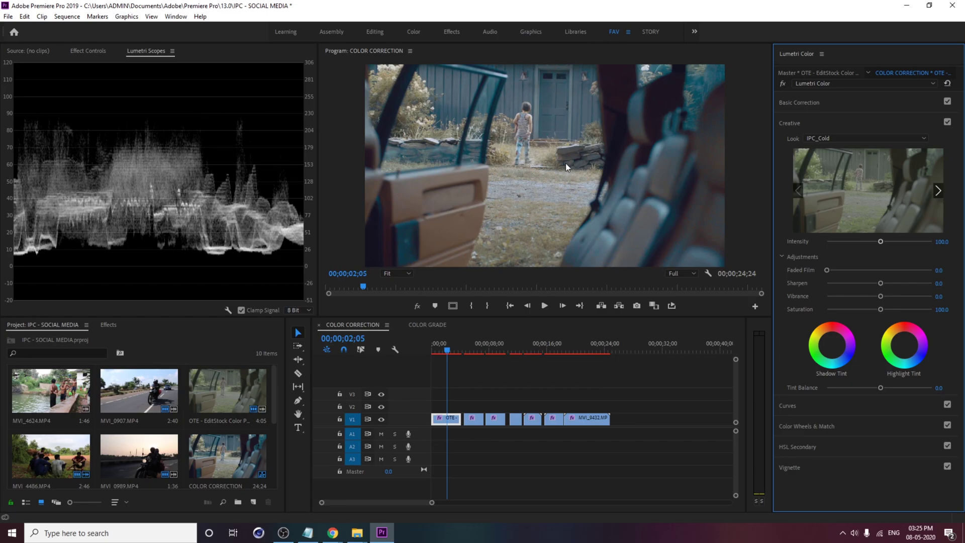
Try the IPC_Spring and IPC_Summer LUT files one after the other as the first clip's look.
click(831, 136)
click(831, 153)
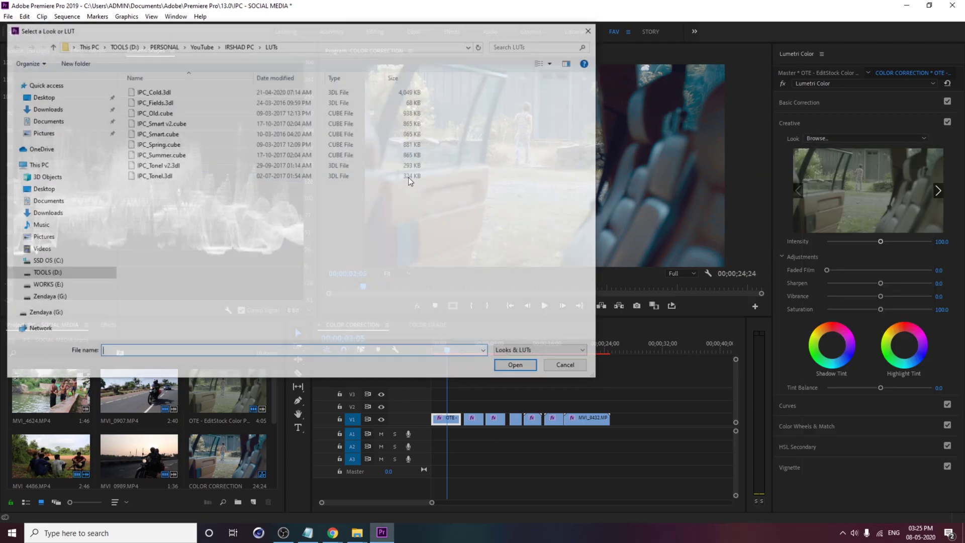
double_click(189, 144)
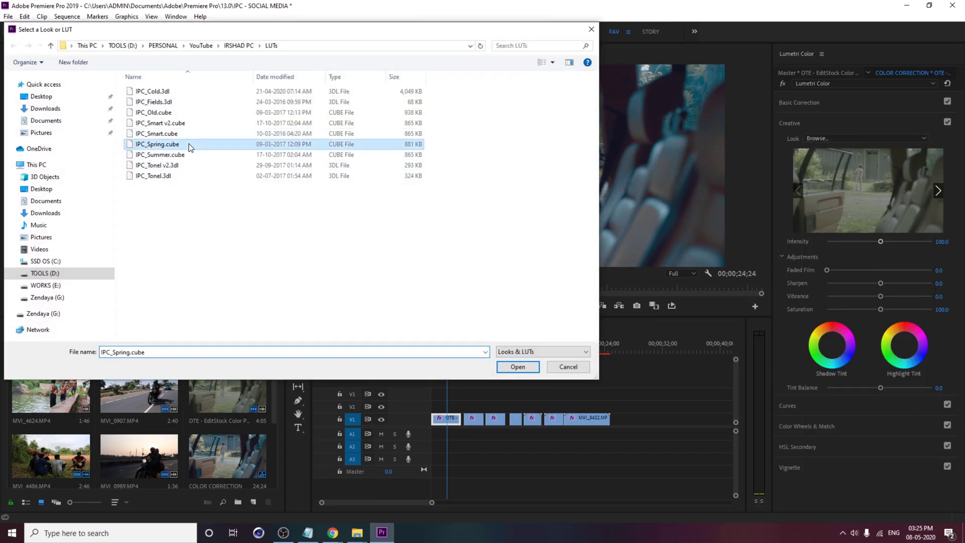
click(827, 140)
click(833, 154)
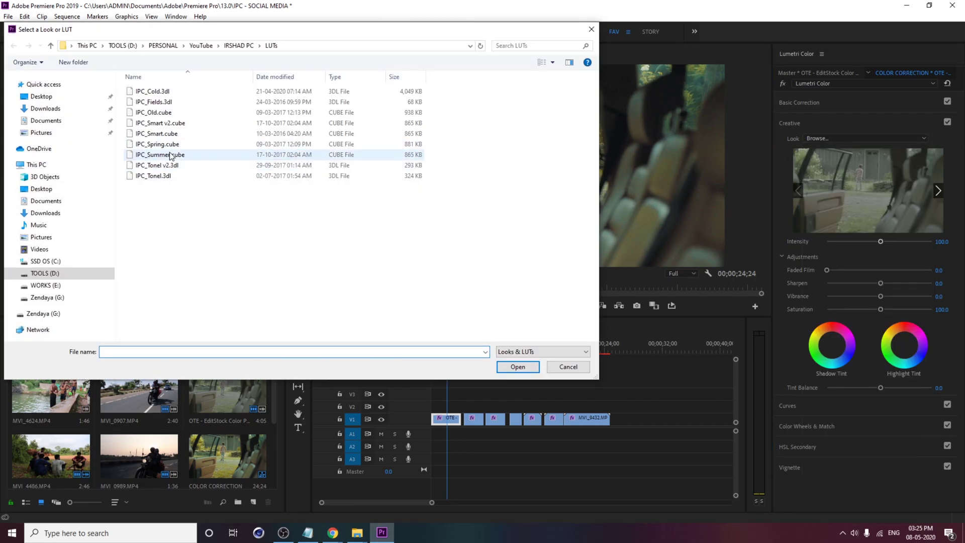
double_click(170, 155)
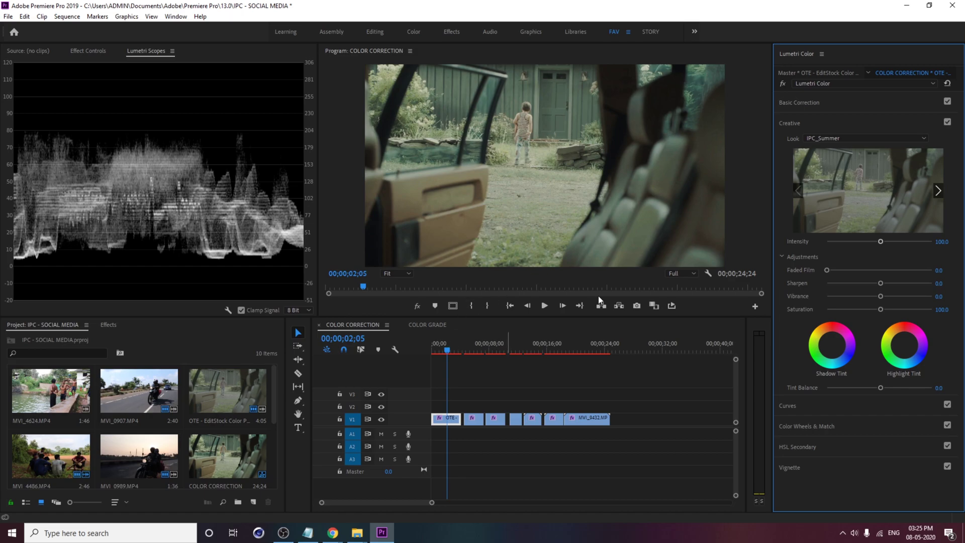
Set the first clip's look to the preset 28 Days Later - Rec709.
click(836, 139)
click(834, 171)
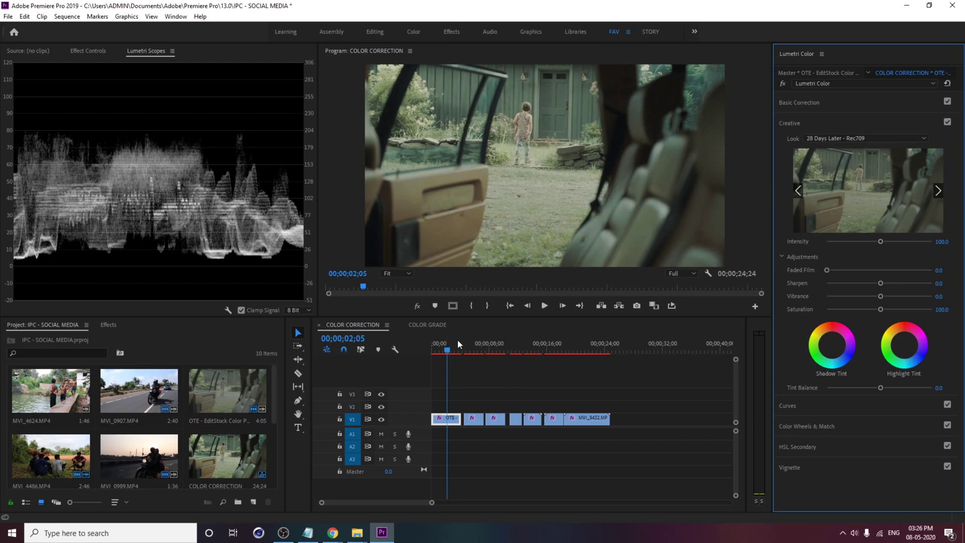
Move the playhead to the motorcycle clip MVI_0907.MP4 and apply the IPC_Cold LUT file as its look.
drag(447, 349, 476, 357)
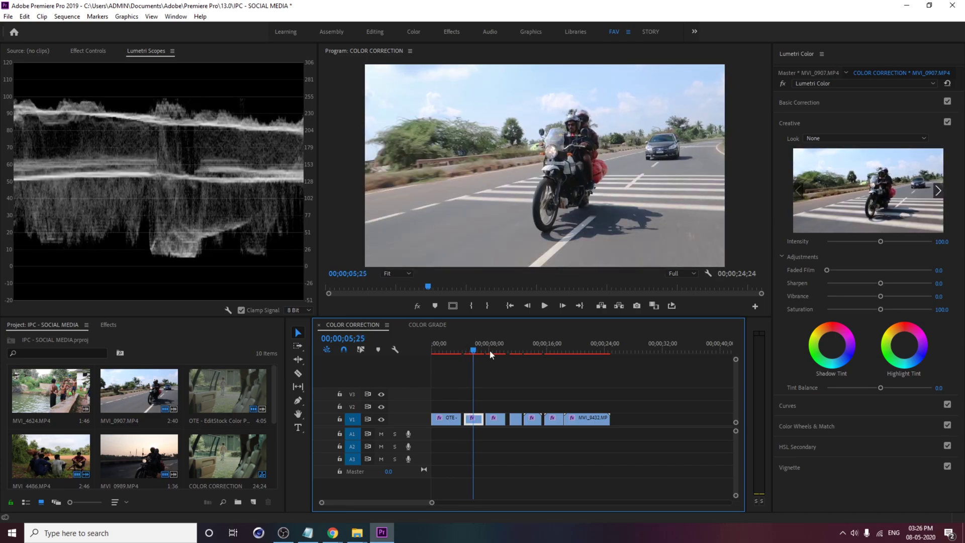
click(830, 138)
click(831, 158)
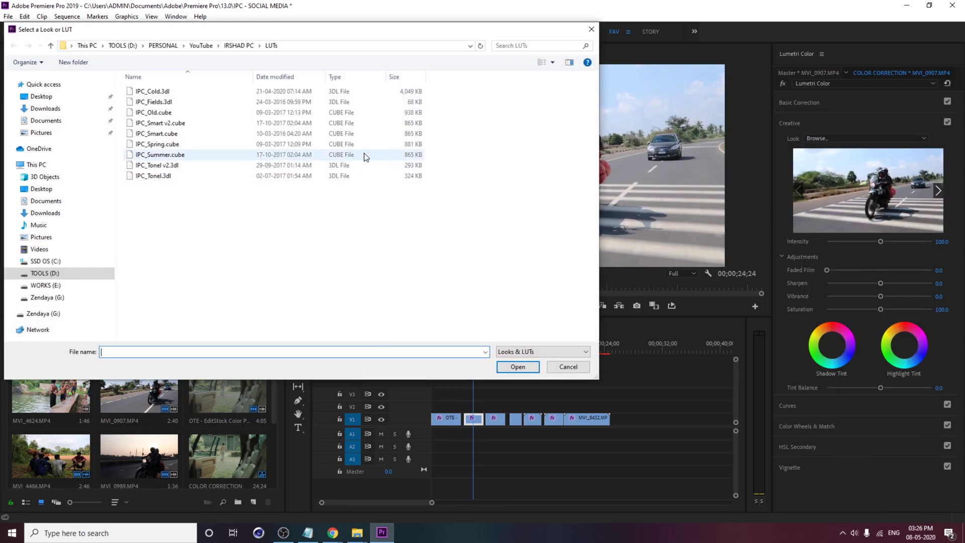
double_click(207, 93)
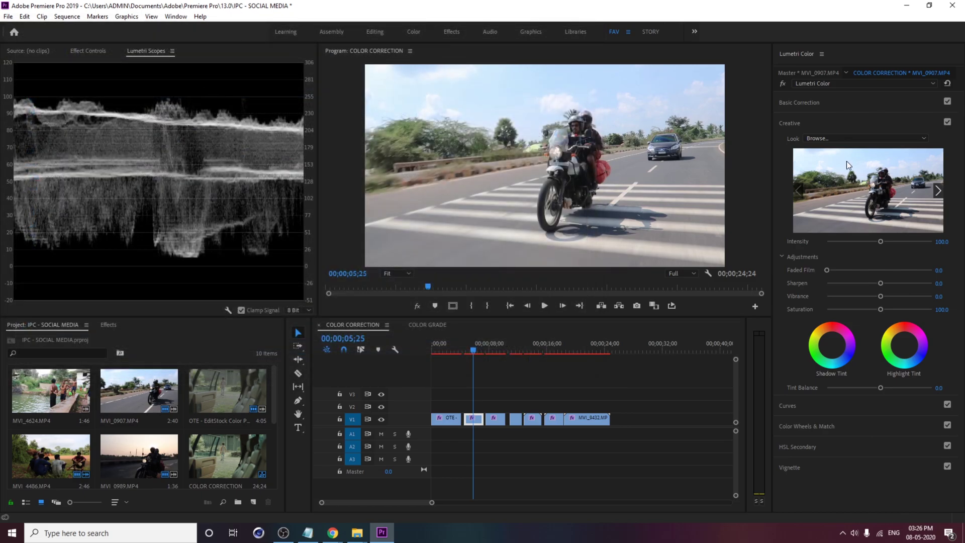
Try the IPC_Tonel v2 LUT file as the look of the motorcycle clip.
click(830, 138)
click(831, 159)
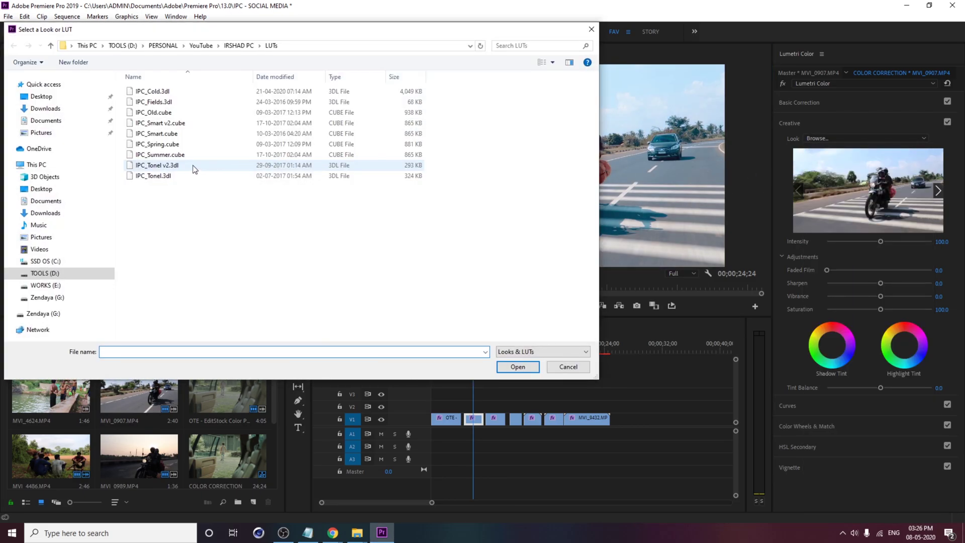
double_click(192, 166)
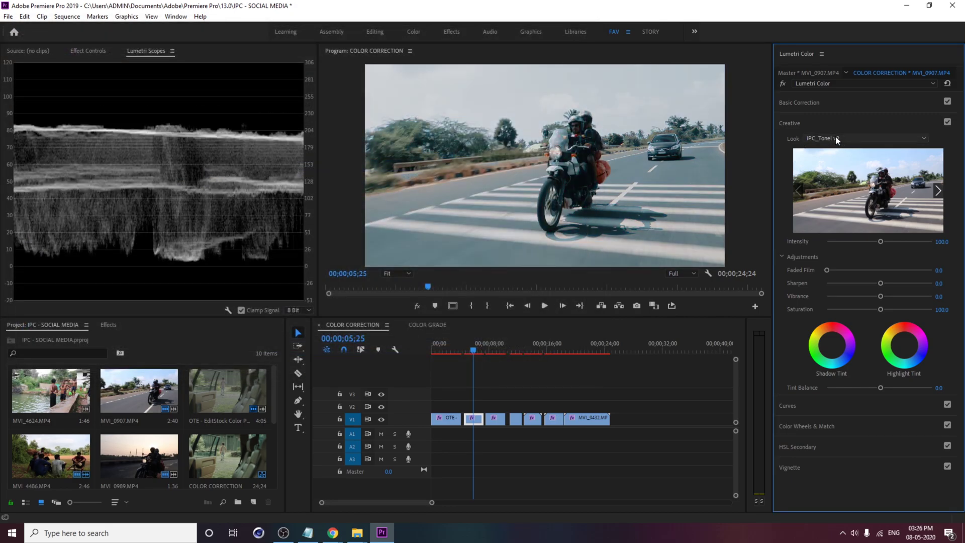
Apply the IPC_Summer LUT file as the look of the motorcycle clip.
click(836, 139)
click(813, 152)
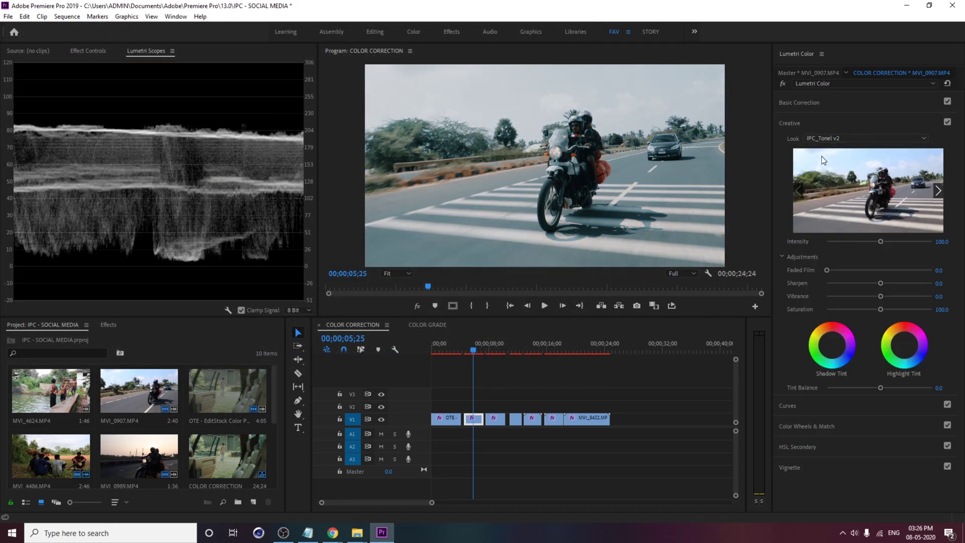
double_click(170, 155)
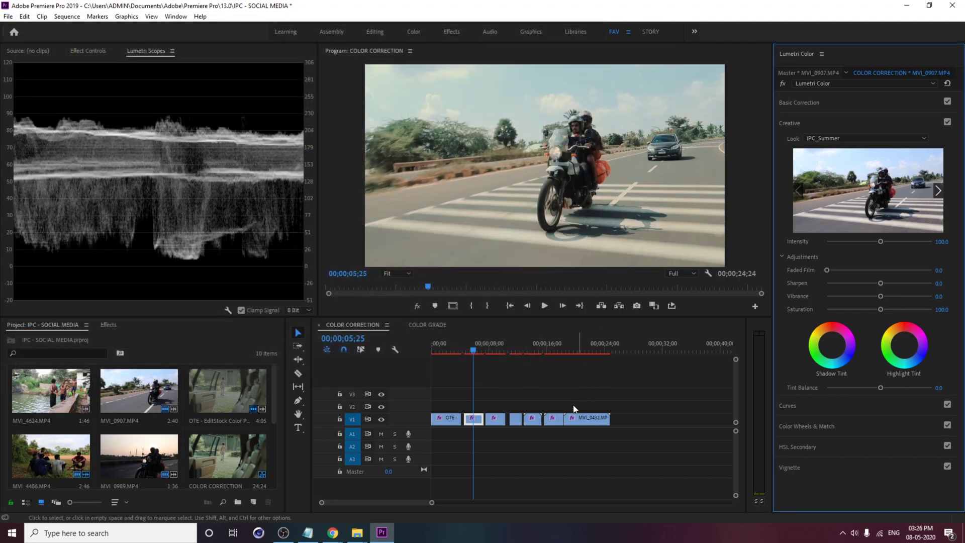
Move the playhead to the third clip, MVI_4486.MP4, and apply the IPC_Summer LUT file as its look.
drag(473, 346, 499, 345)
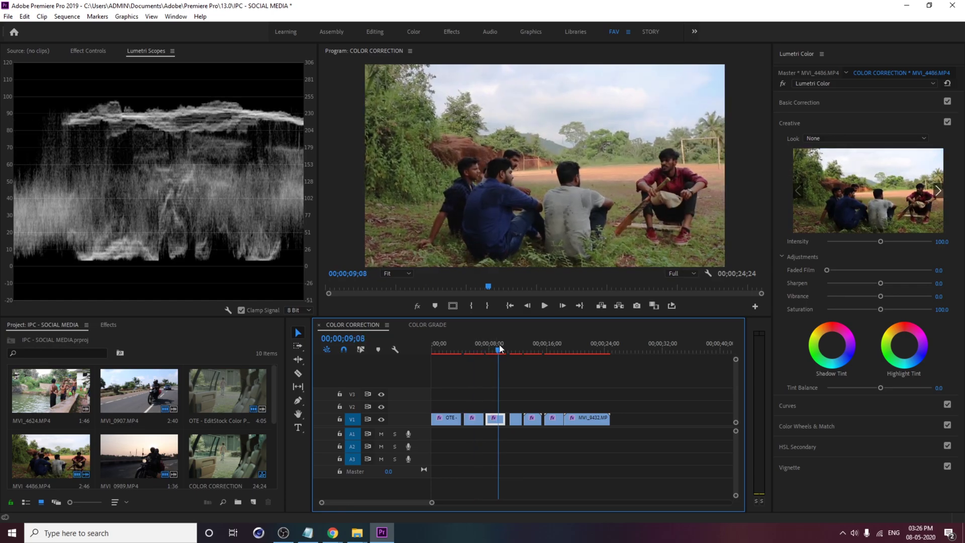
click(865, 138)
click(829, 151)
double_click(204, 150)
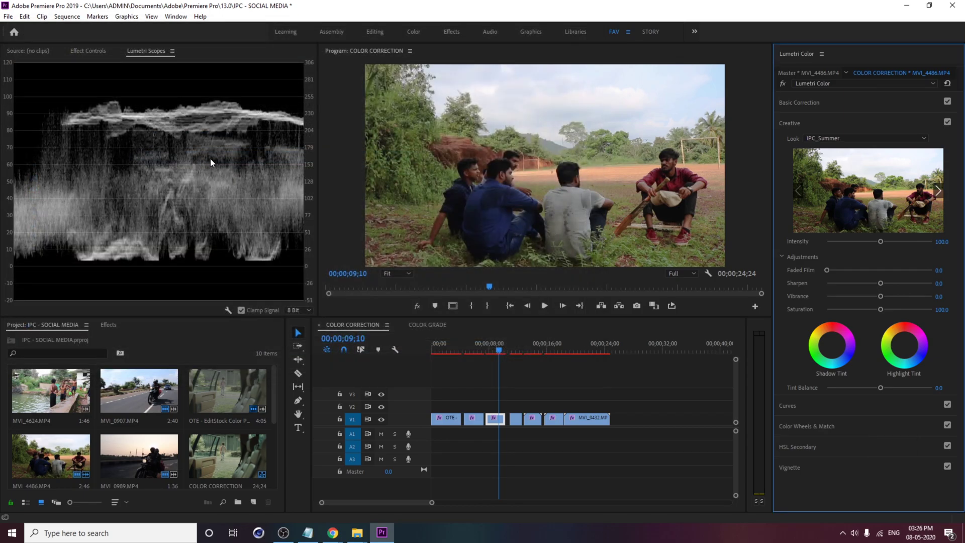
Try the IPC_Spring LUT file as the look of the MVI_4486.MP4 clip.
click(854, 138)
click(839, 152)
double_click(201, 145)
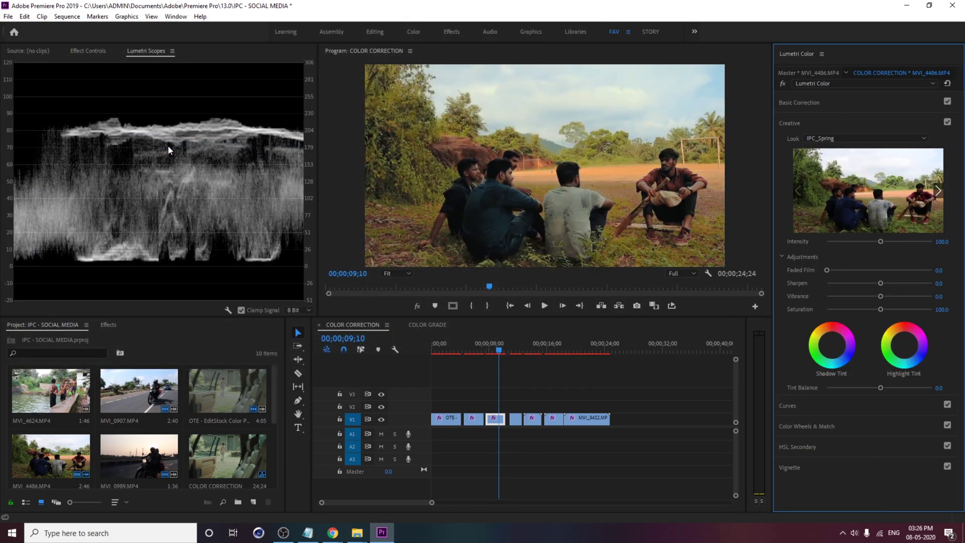
Apply the IPC_Cold LUT file as the look of the MVI_4486.MP4 clip.
click(844, 138)
click(839, 152)
double_click(182, 91)
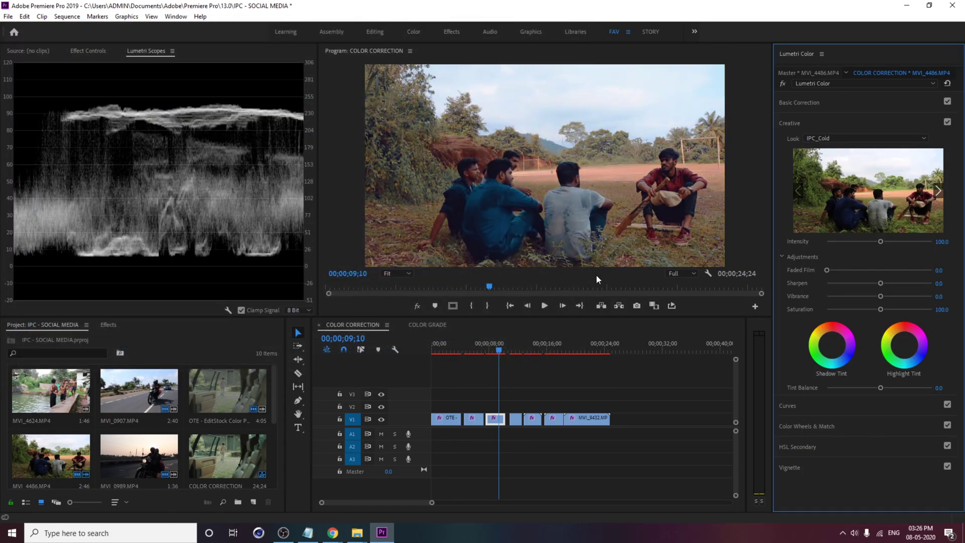
Apply the IPC_Smart v2 LUT file as the look of the MVI_4486.MP4 clip.
click(864, 139)
click(837, 155)
double_click(173, 123)
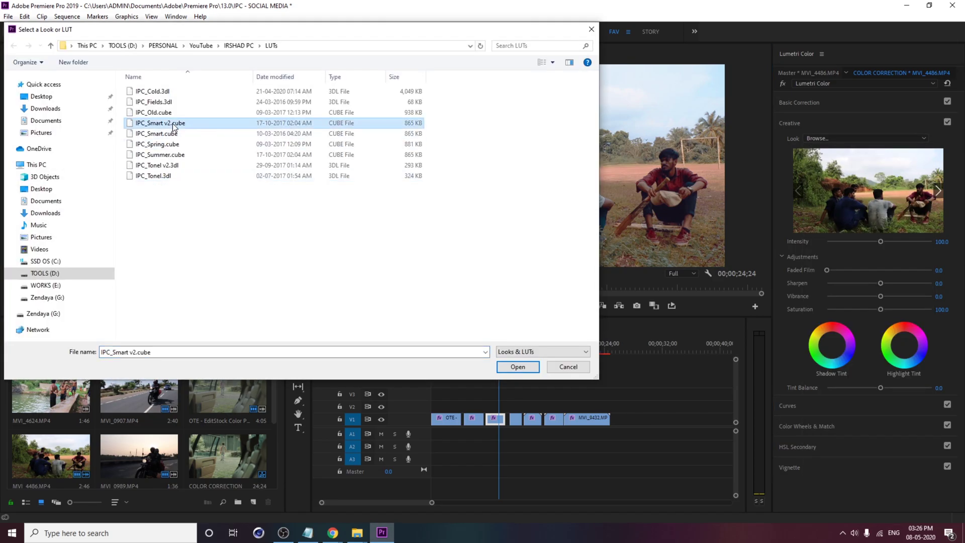
Move the playhead to the fourth clip, MVI_0989.MP4, and try the IPC_Summer LUT file as its look.
click(498, 350)
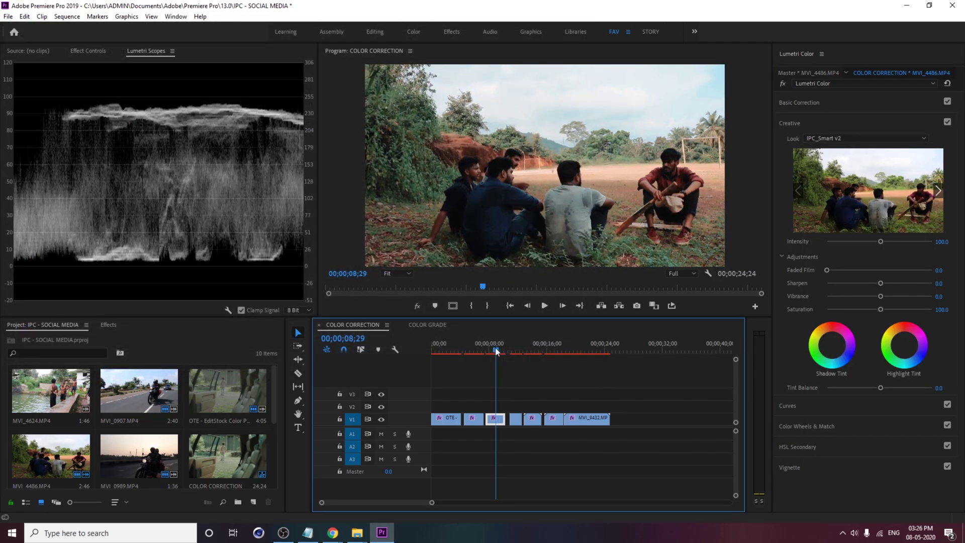
drag(497, 350, 516, 354)
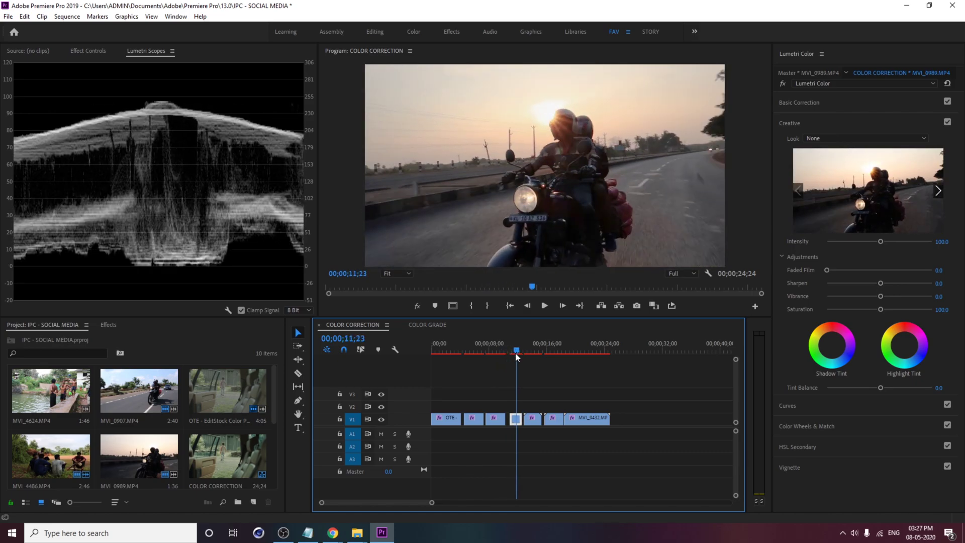
click(831, 138)
click(831, 156)
double_click(180, 158)
Try the IPC_Fields LUT file as the look of the MVI_0989.MP4 clip.
click(854, 138)
click(834, 156)
click(162, 103)
double_click(162, 103)
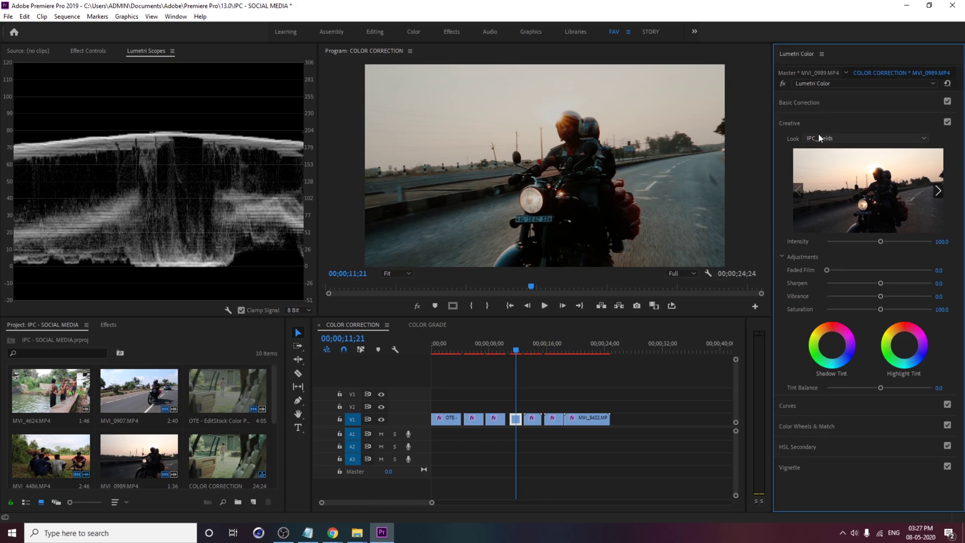
Apply the IPC_Cold LUT file as the look of the MVI_0989.MP4 clip.
click(819, 138)
click(828, 156)
double_click(176, 93)
click(837, 138)
click(828, 156)
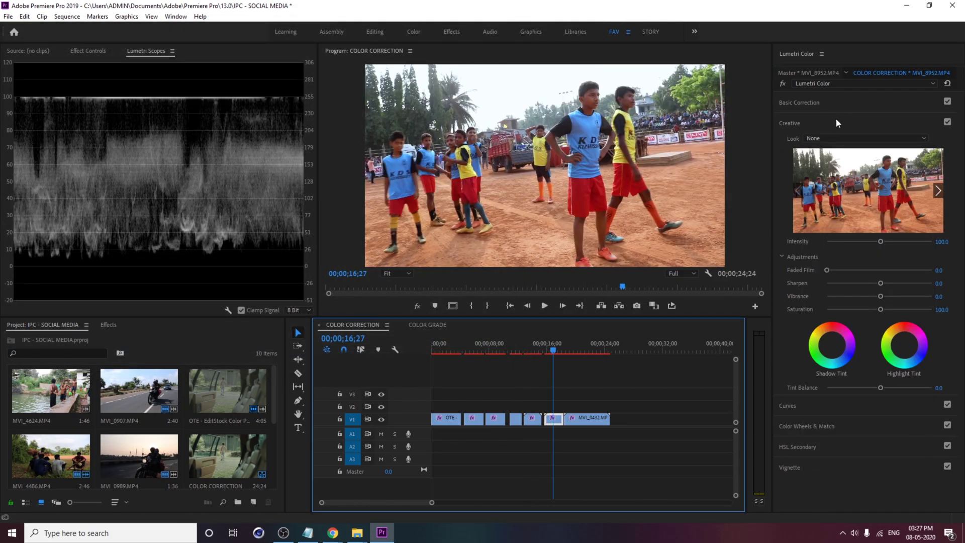
Apply the IPC_Tonel LUT file as the look of the MVI_8952.MP4 clip.
click(818, 137)
click(832, 170)
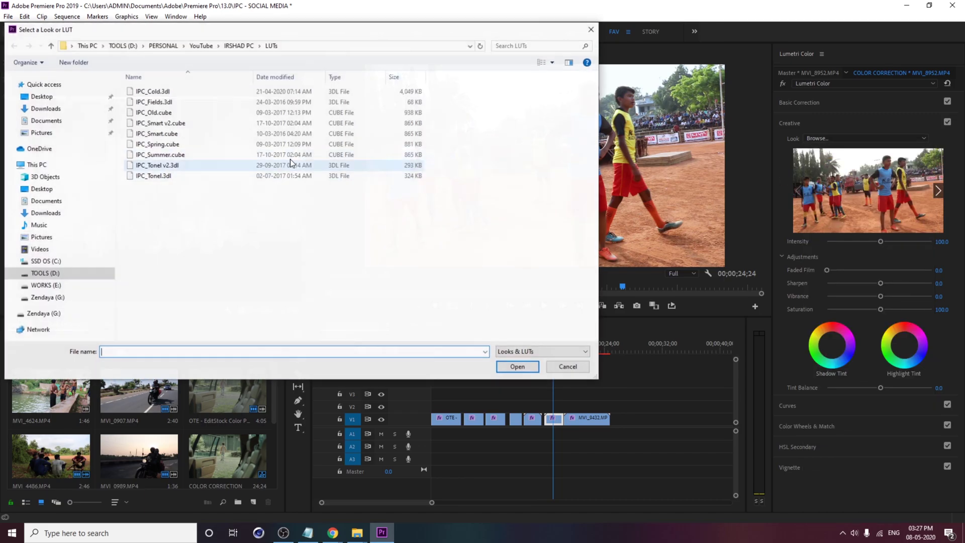
click(180, 174)
double_click(179, 173)
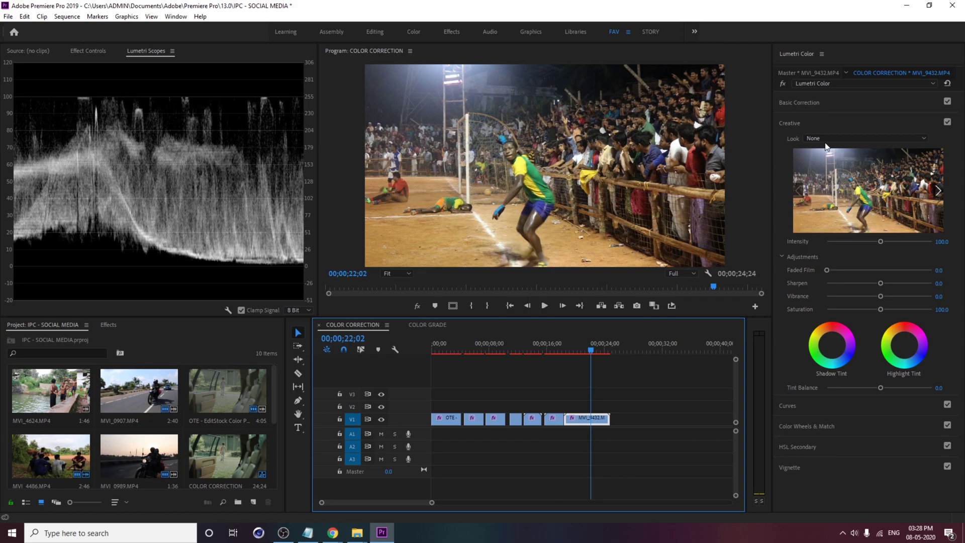
Try the IPC_Tonel v2 LUT file as the look of the MVI_9432.MP4 clip and play back part of the clip.
click(824, 139)
click(824, 170)
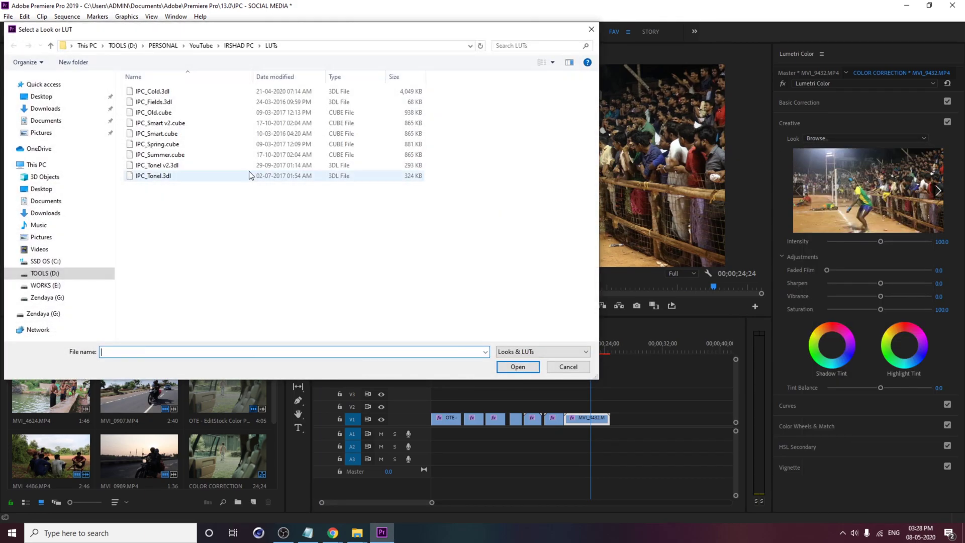
click(166, 166)
double_click(167, 168)
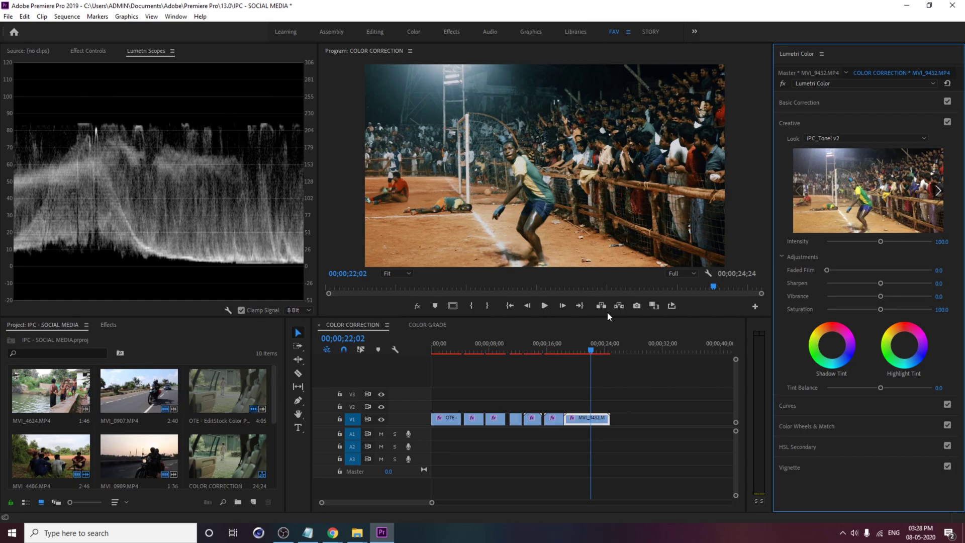
drag(592, 350, 582, 351)
key(space)
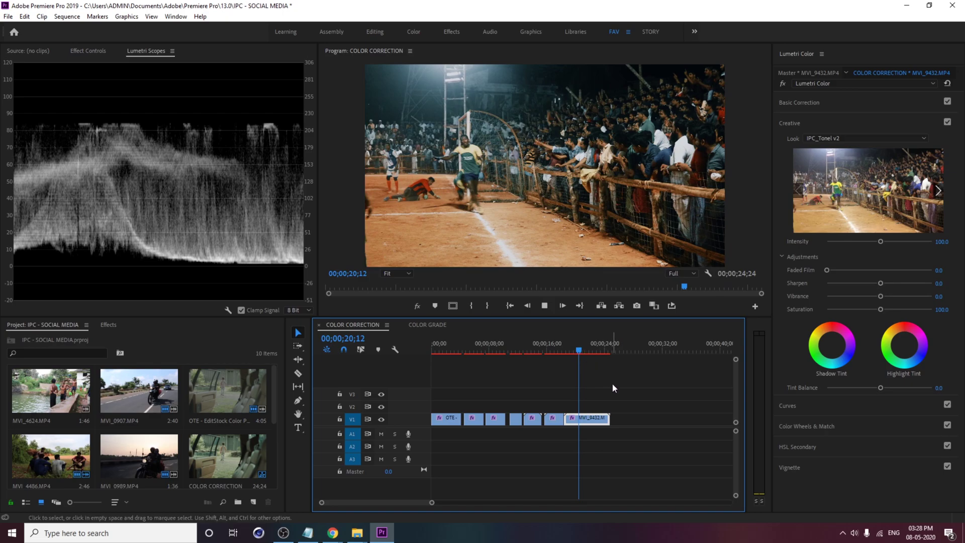
key(space)
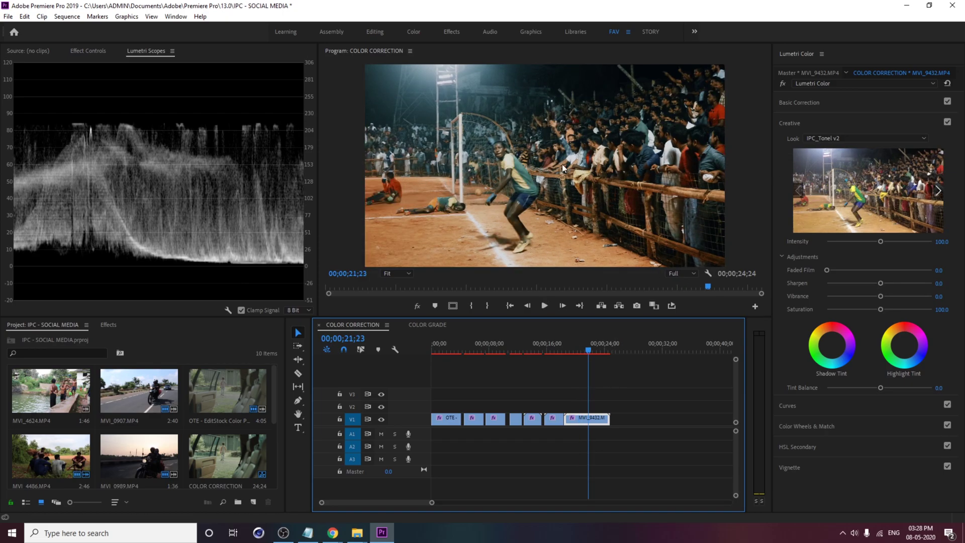
Apply the IPC_Tonel LUT file as the look of the MVI_9432.MP4 clip and compare the picture with Creative off and on.
click(830, 146)
click(824, 152)
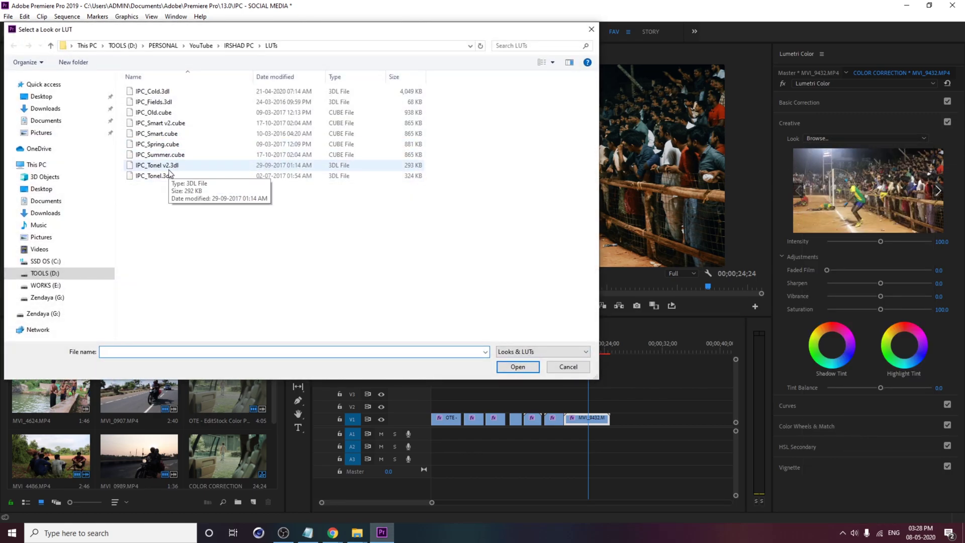
click(166, 167)
double_click(167, 175)
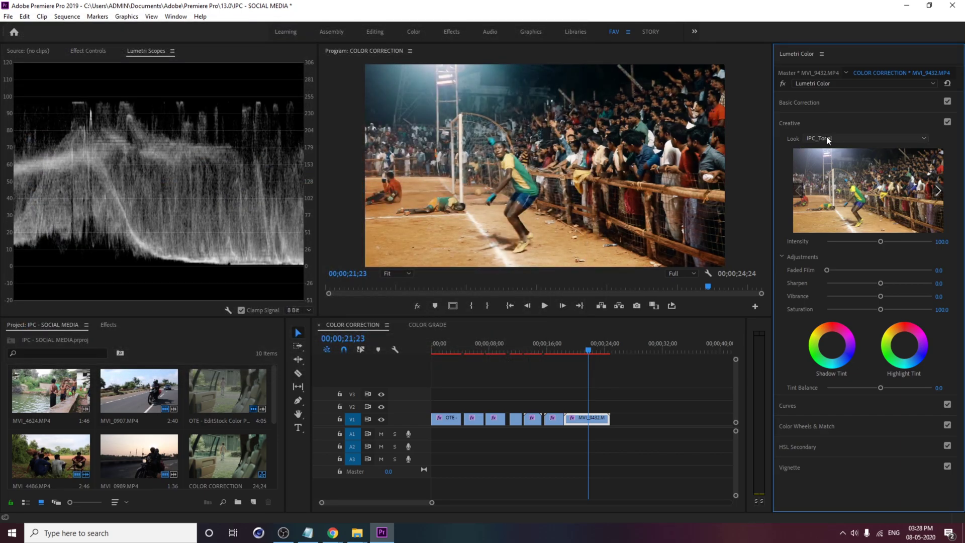
click(948, 122)
click(947, 122)
click(948, 122)
click(948, 122)
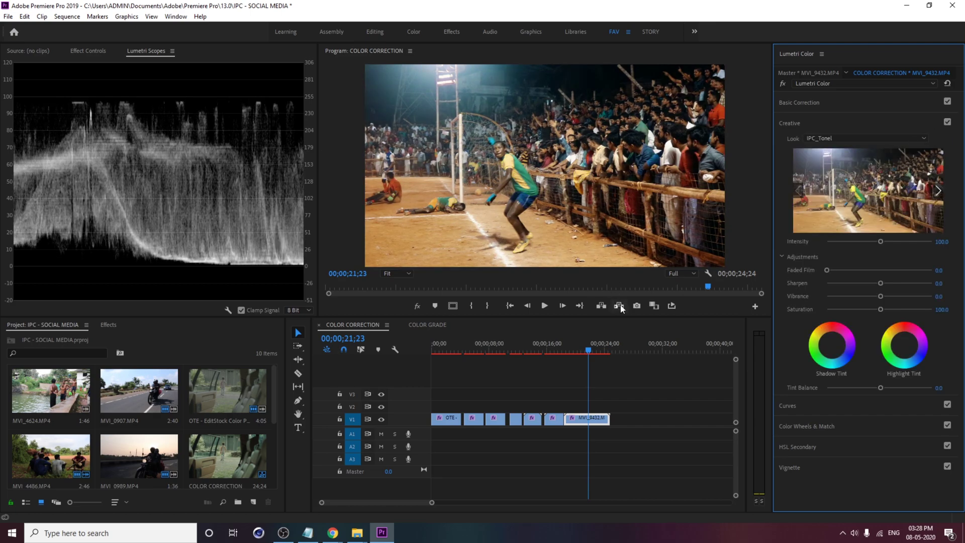
Sample the player's green jersey for the Hue vs Sat curve of MVI_9432.MP4 and raise that green's saturation moderately.
click(807, 122)
click(807, 146)
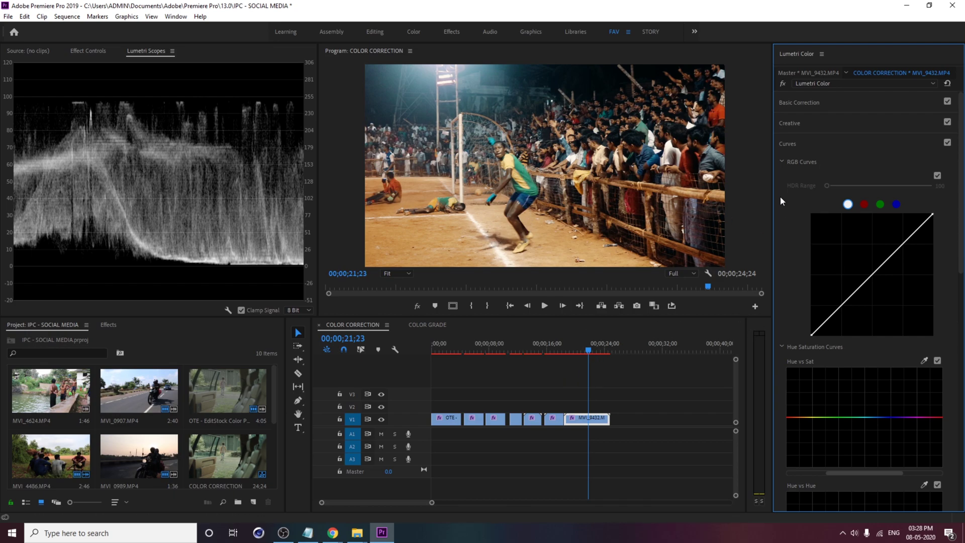
scroll(778, 320, down, 2)
scroll(830, 320, down, 2)
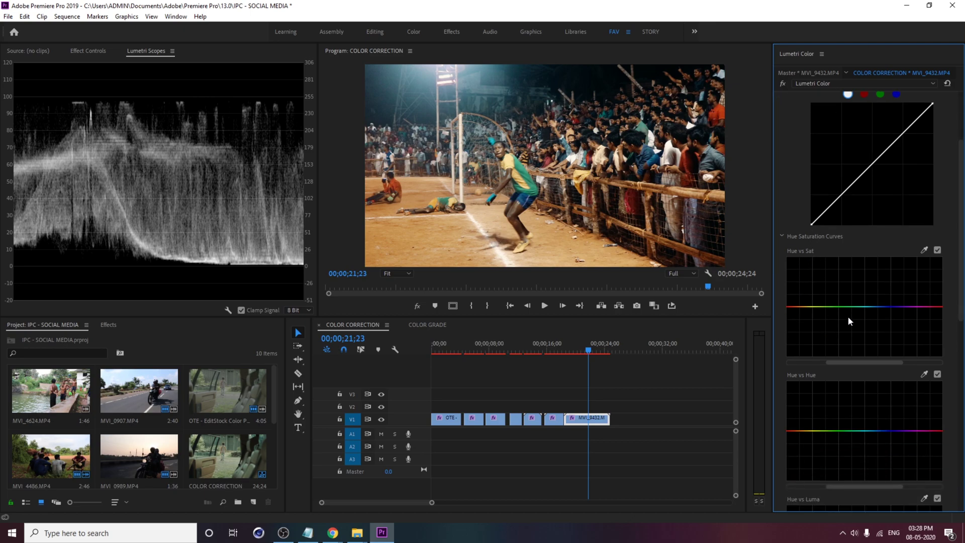
click(924, 249)
click(521, 167)
drag(850, 308, 856, 378)
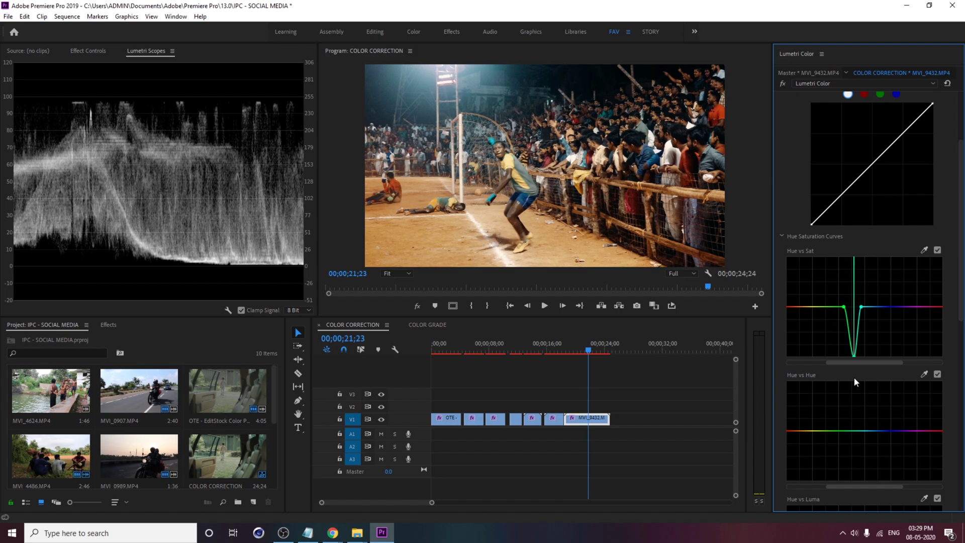
drag(854, 355, 851, 273)
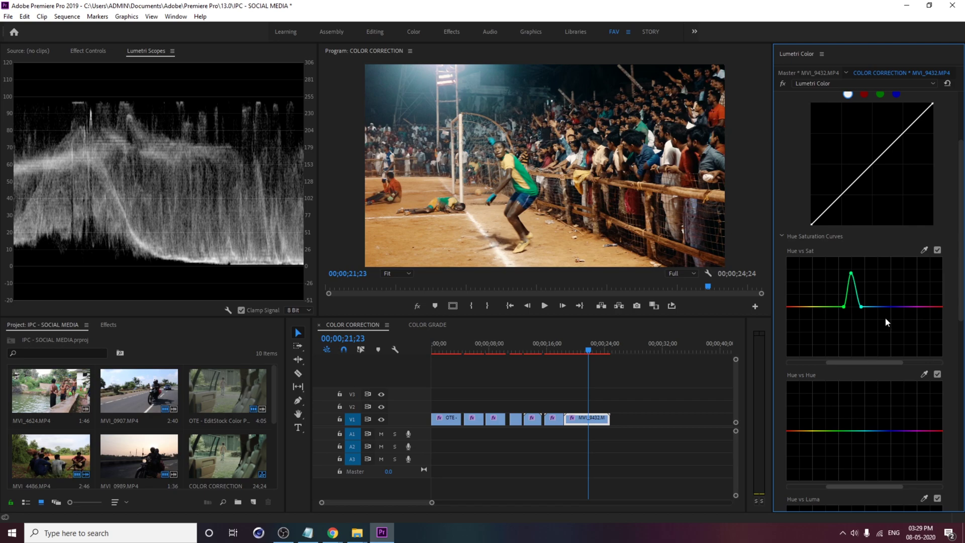
drag(851, 273, 851, 290)
Sample the player's blue shorts for the Hue vs Sat curve and raise that blue's saturation slightly.
click(924, 250)
click(529, 201)
mouse_move(882, 306)
mouse_down()
mouse_move(879, 280)
mouse_move(881, 298)
mouse_up()
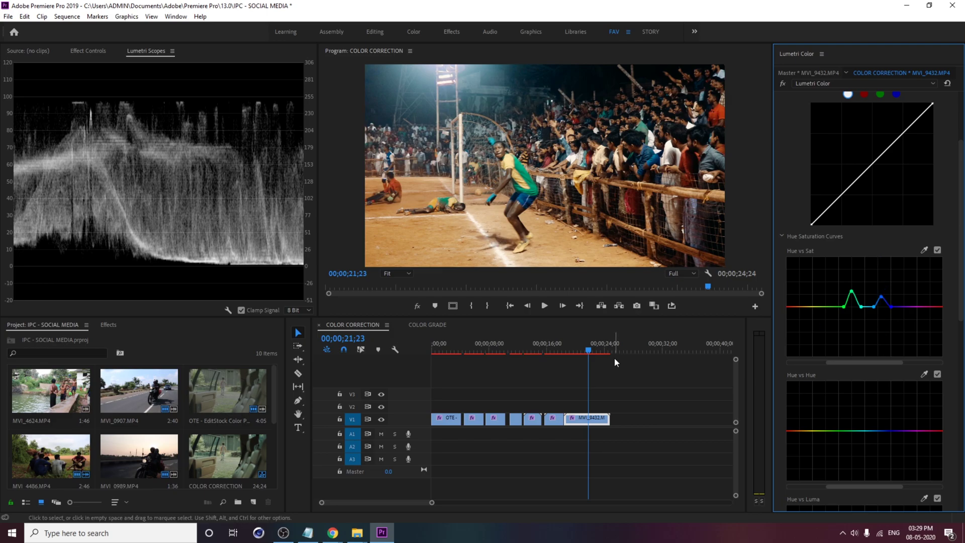
On the MVI_8952.MP4 clip, sample a blue jersey for the Hue vs Hue curve and shift it slightly toward teal.
drag(563, 351, 554, 372)
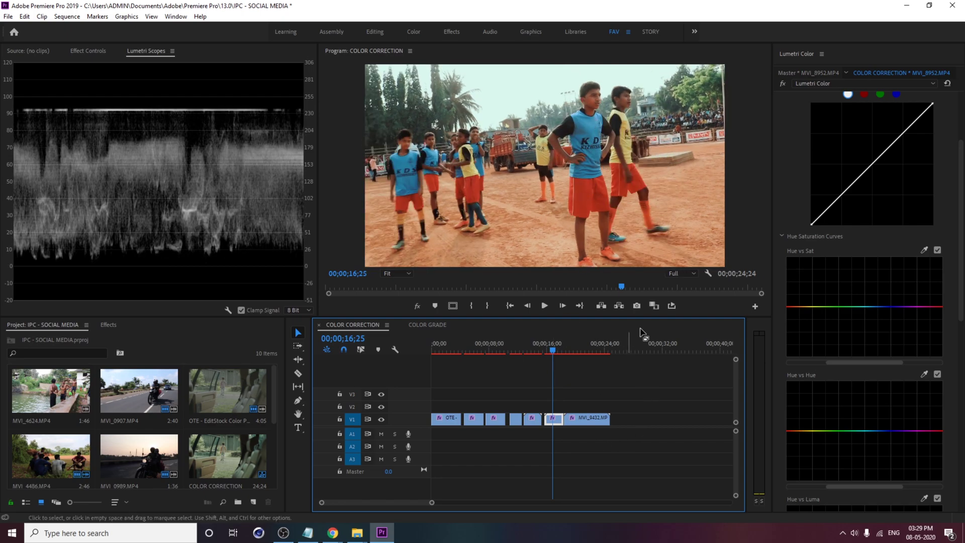
scroll(858, 408, down, 2)
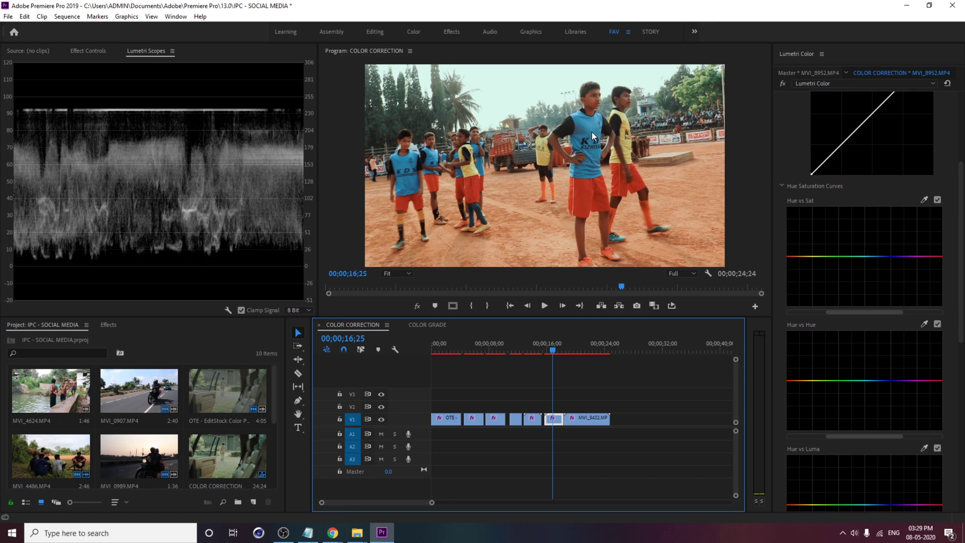
click(924, 324)
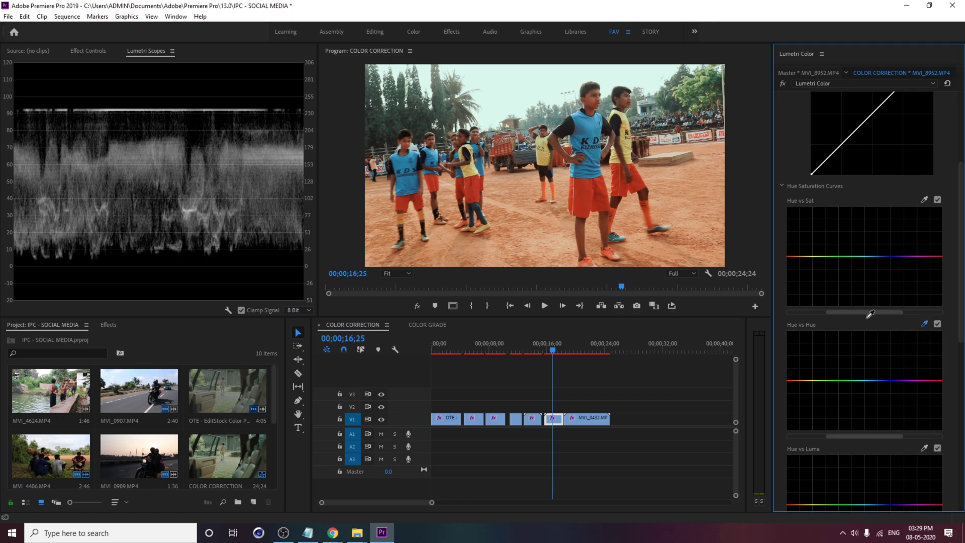
click(596, 126)
click(876, 381)
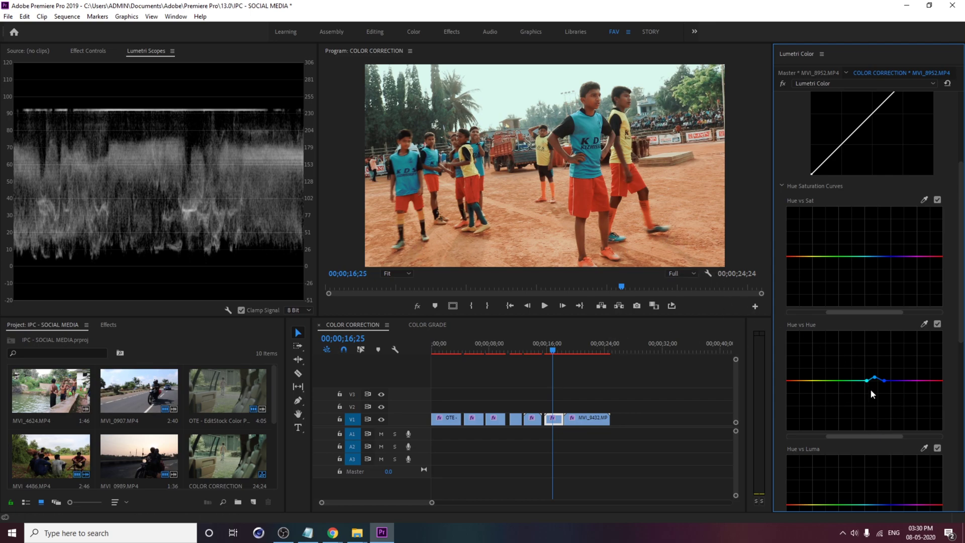
Sample a yellow jersey for the Hue vs Luma curve, try raising its point, and reset the curve.
scroll(819, 390, down, 4)
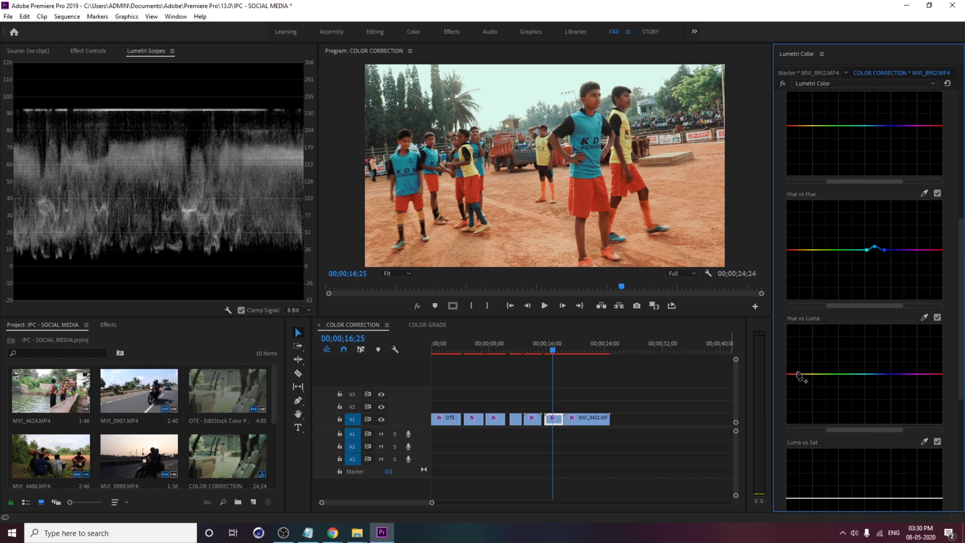
click(924, 317)
click(540, 141)
mouse_move(811, 375)
mouse_down()
mouse_move(813, 407)
mouse_move(816, 357)
mouse_up()
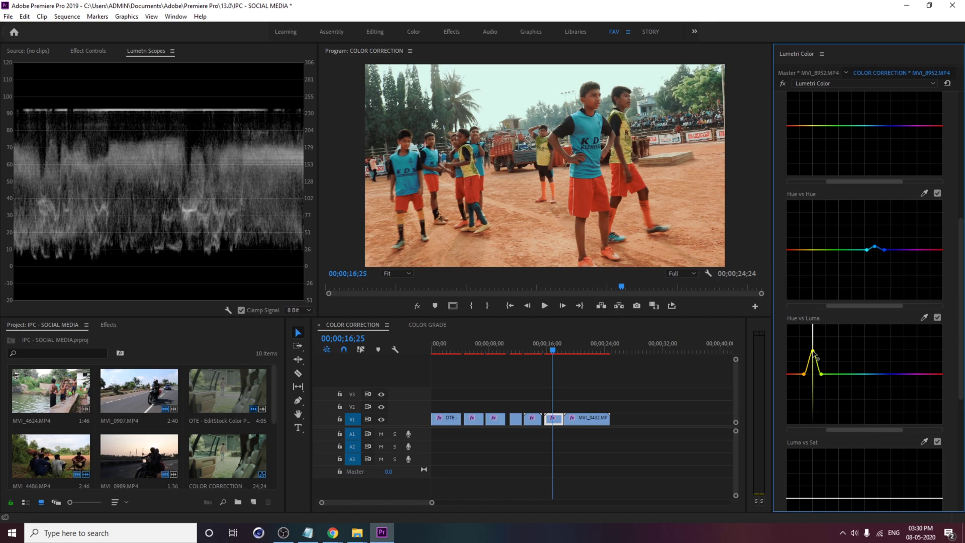
double_click(814, 354)
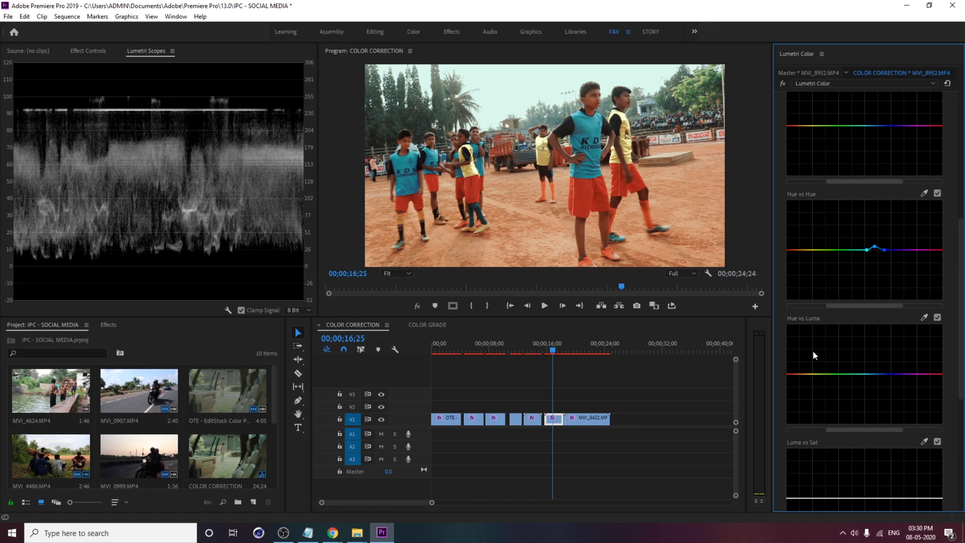
Place points around yellow on the Hue vs Luma curve, lower the middle one slightly, and compare the curve off and on.
click(824, 374)
click(801, 374)
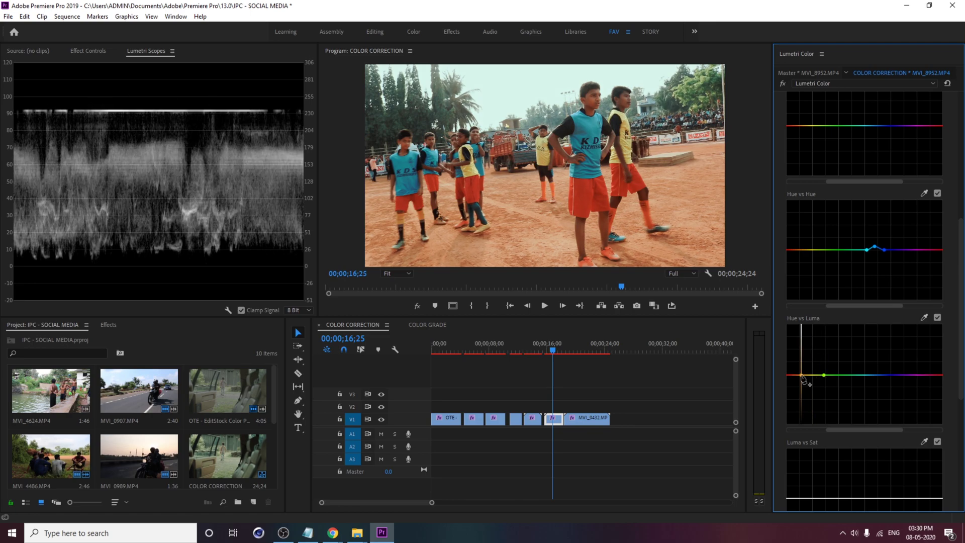
click(813, 375)
click(813, 375)
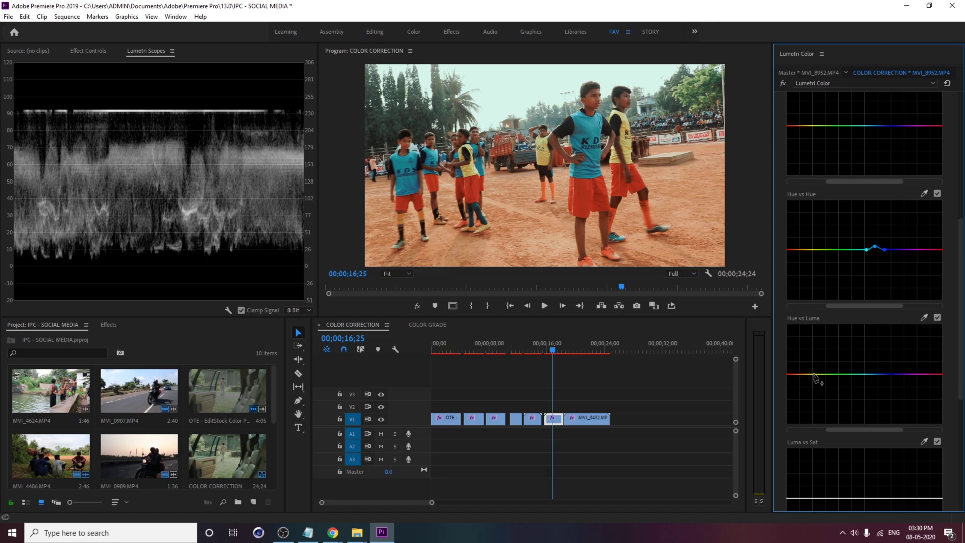
click(824, 375)
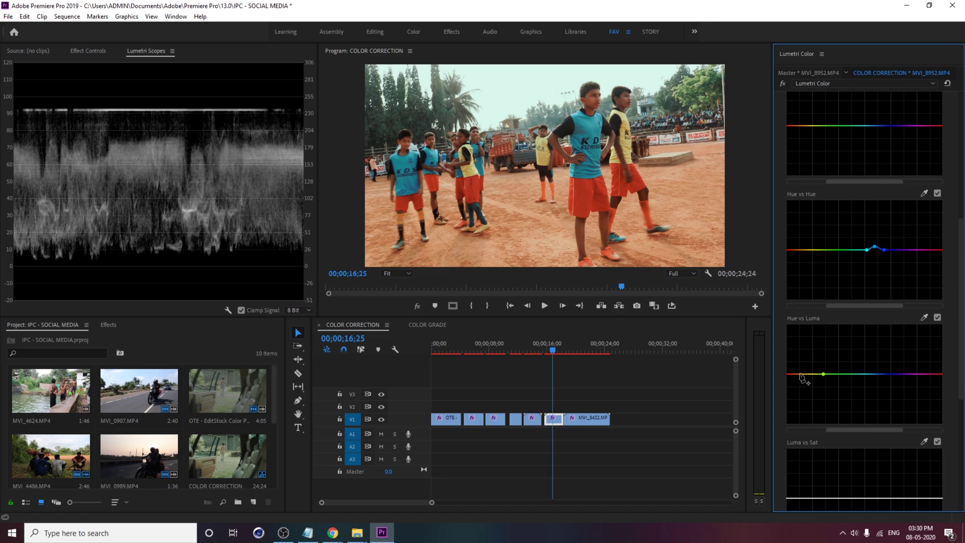
drag(811, 374, 812, 379)
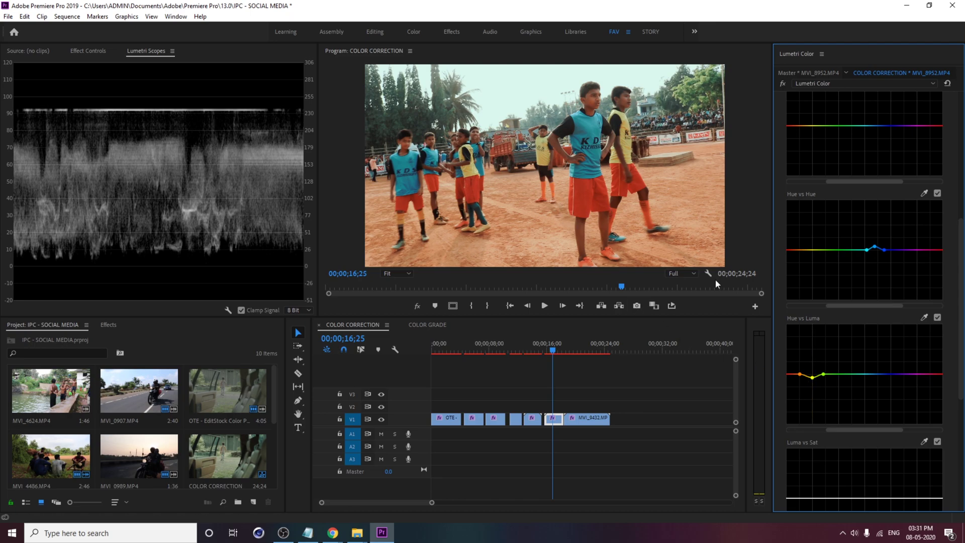
click(937, 318)
click(937, 318)
Add a vignette with an amount of about -2.3 to the MVI_8952.MP4 clip and compare it off and on.
scroll(844, 423, down, 1)
scroll(848, 421, up, 5)
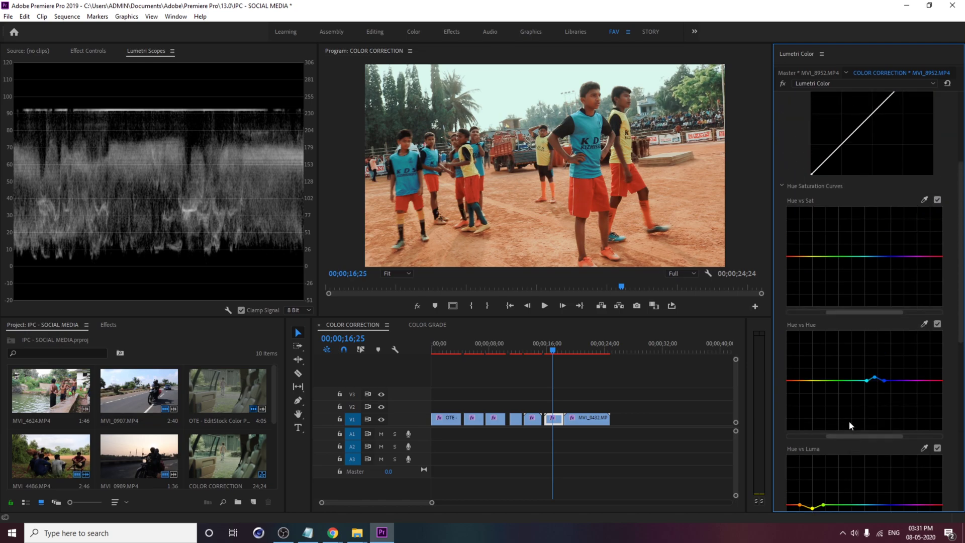
scroll(849, 421, up, 2)
click(794, 145)
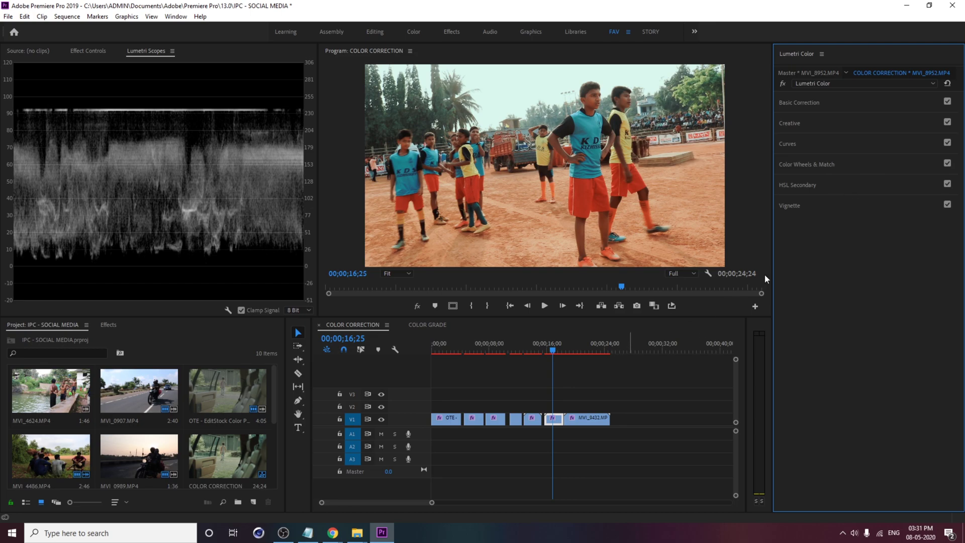
click(795, 206)
drag(878, 222, 839, 221)
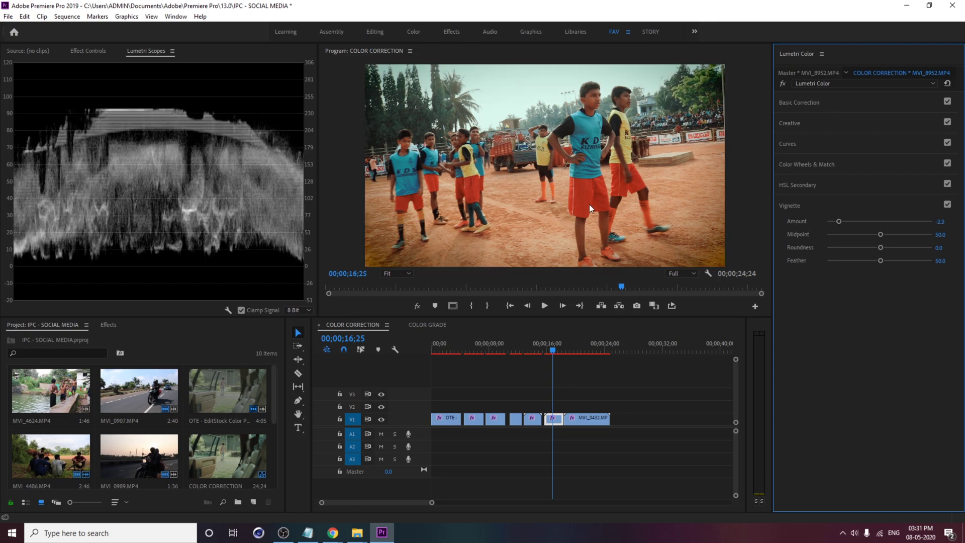
click(947, 205)
click(947, 206)
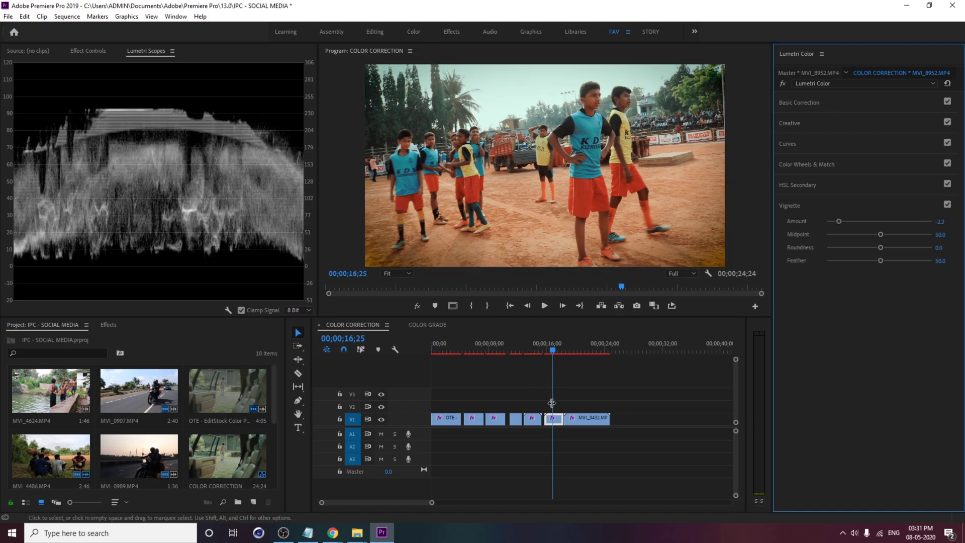
click(809, 200)
click(812, 186)
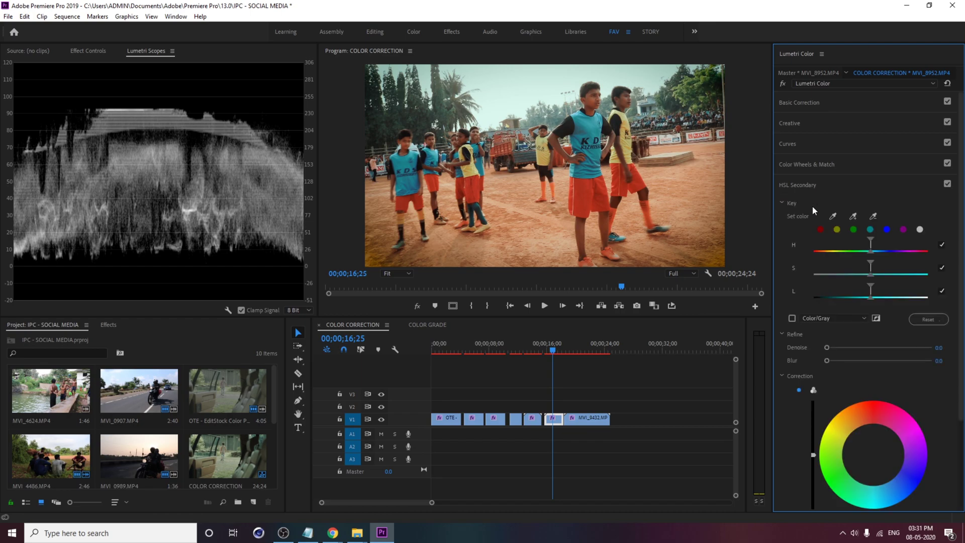
click(802, 166)
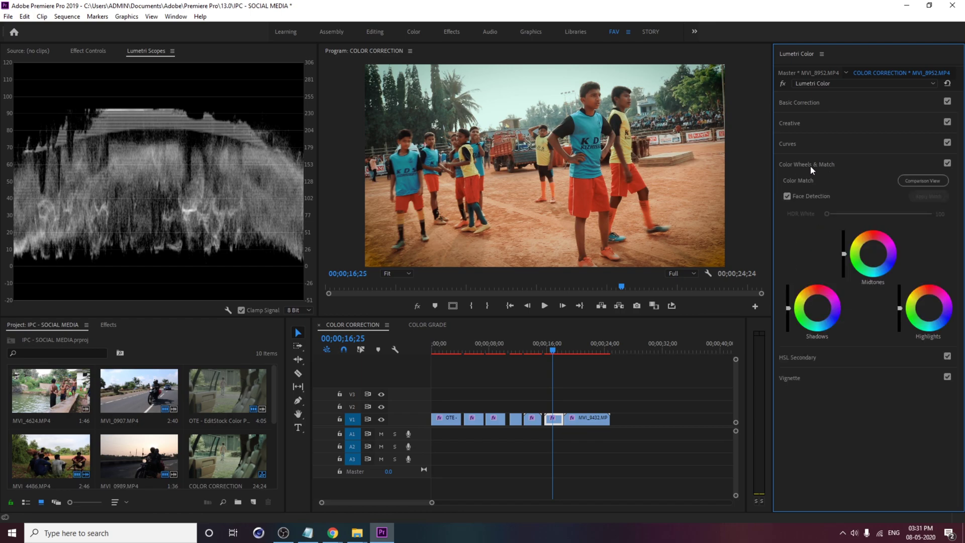
click(810, 165)
click(802, 184)
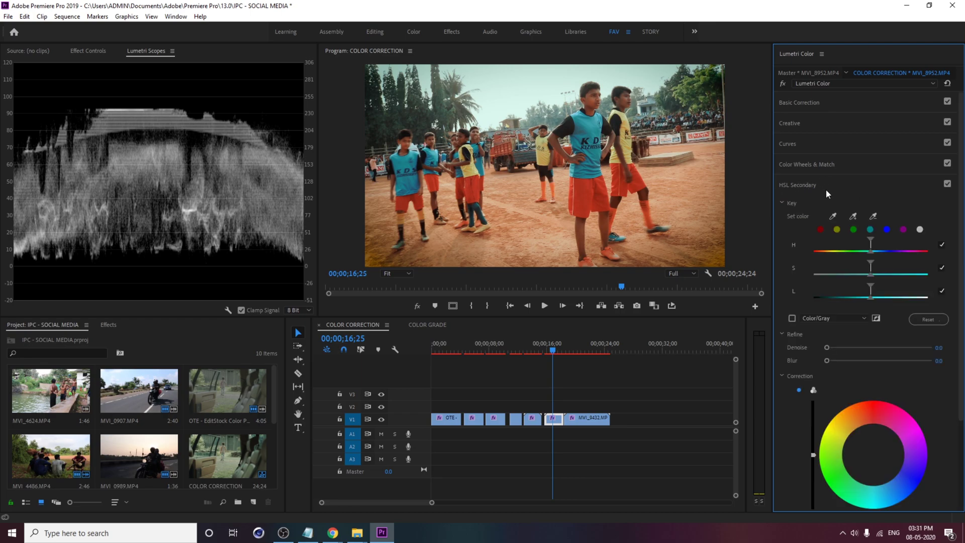
click(819, 185)
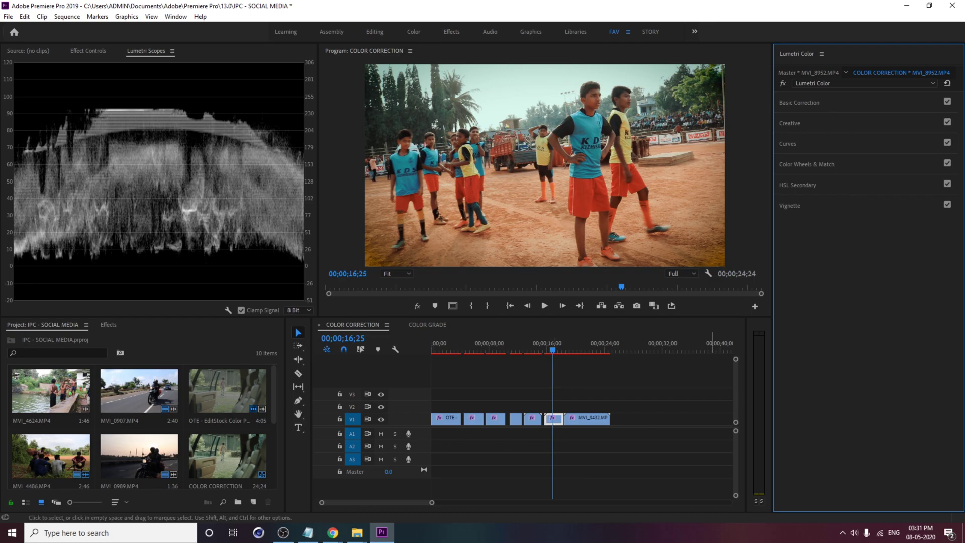
Switch off the Creative look and the vignette on the MVI_8952.MP4 clip.
click(682, 430)
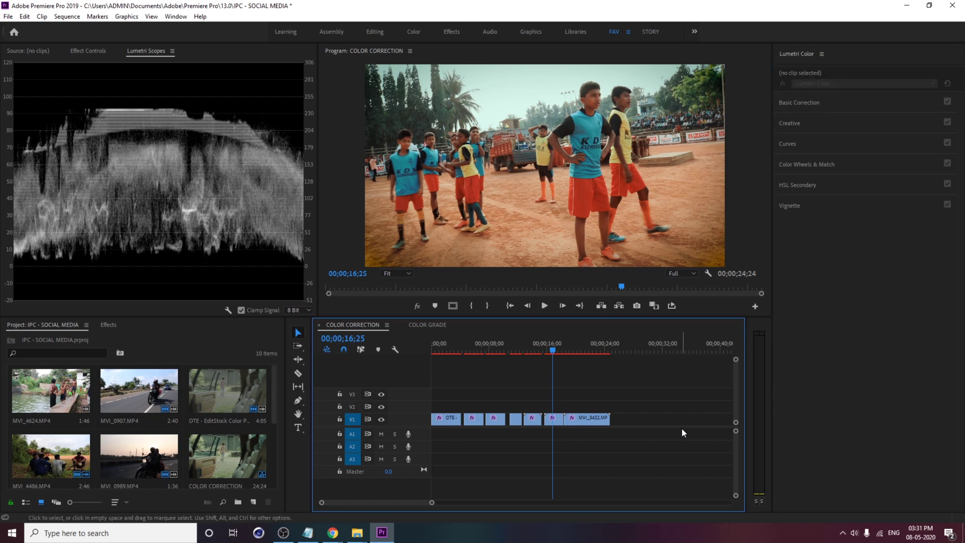
click(553, 421)
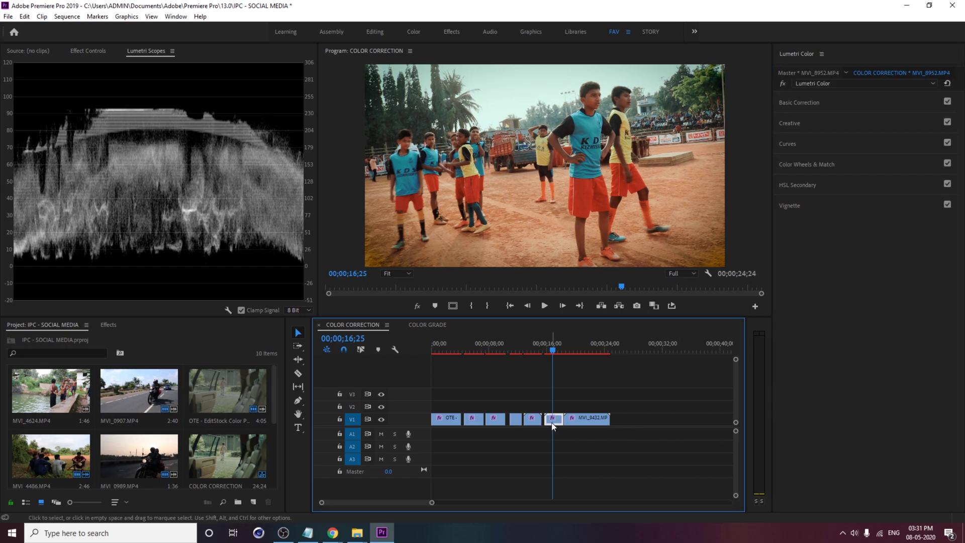
click(803, 124)
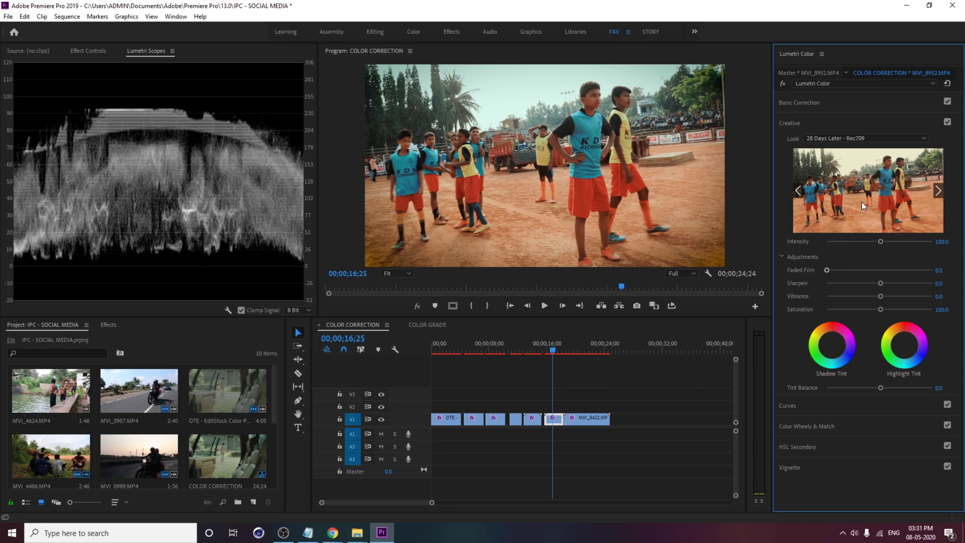
click(814, 125)
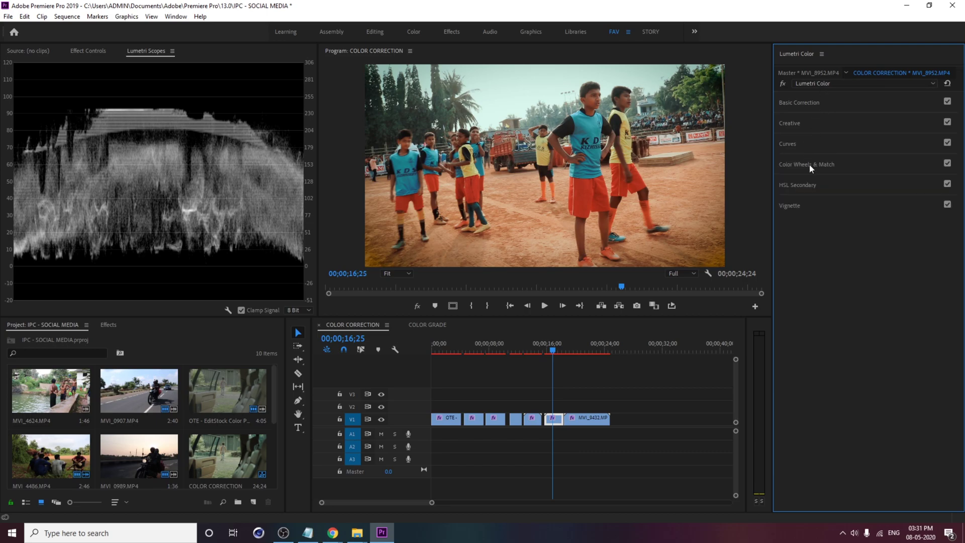
click(947, 123)
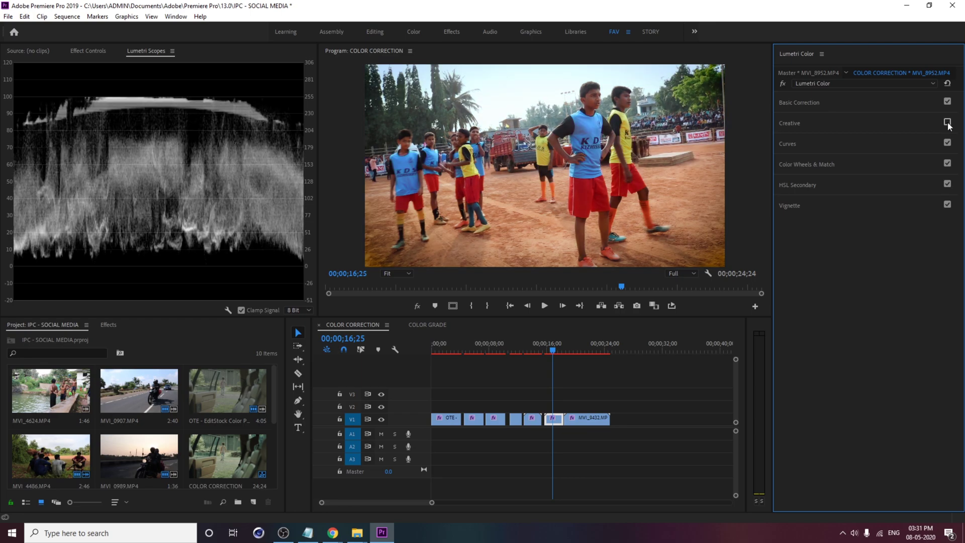
click(948, 205)
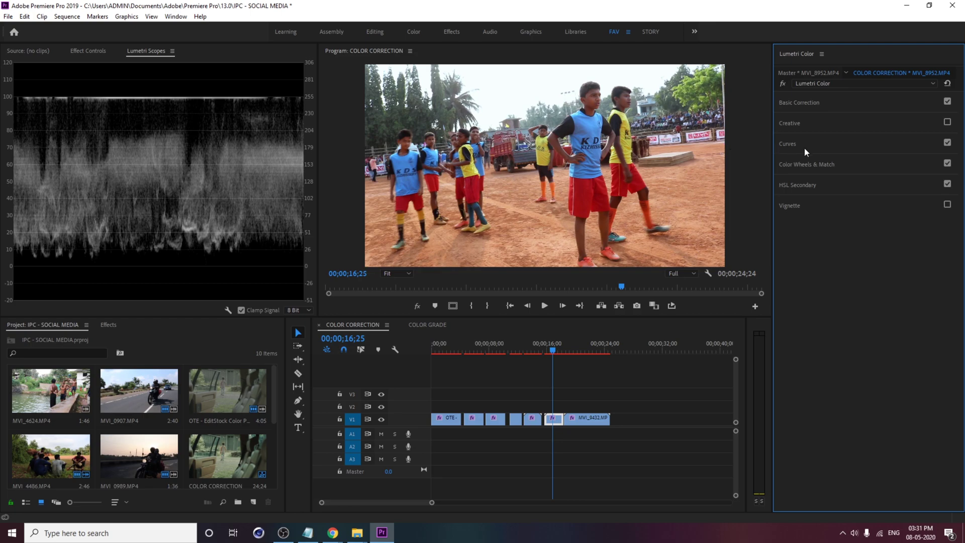
With the Lumetri color wheels, tint the shadows toward orange-yellow and the highlights toward blue, and nudge the midtones slightly.
click(824, 166)
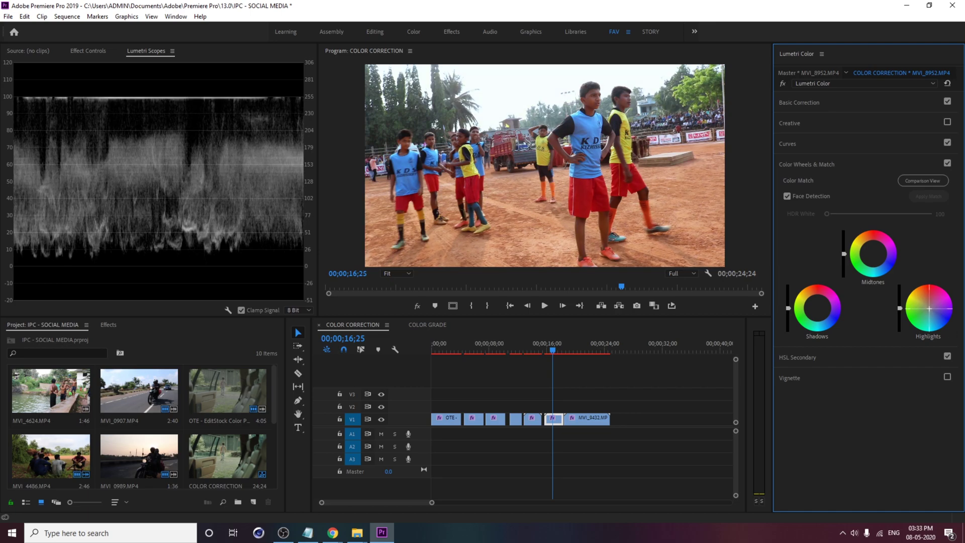
drag(930, 308, 932, 319)
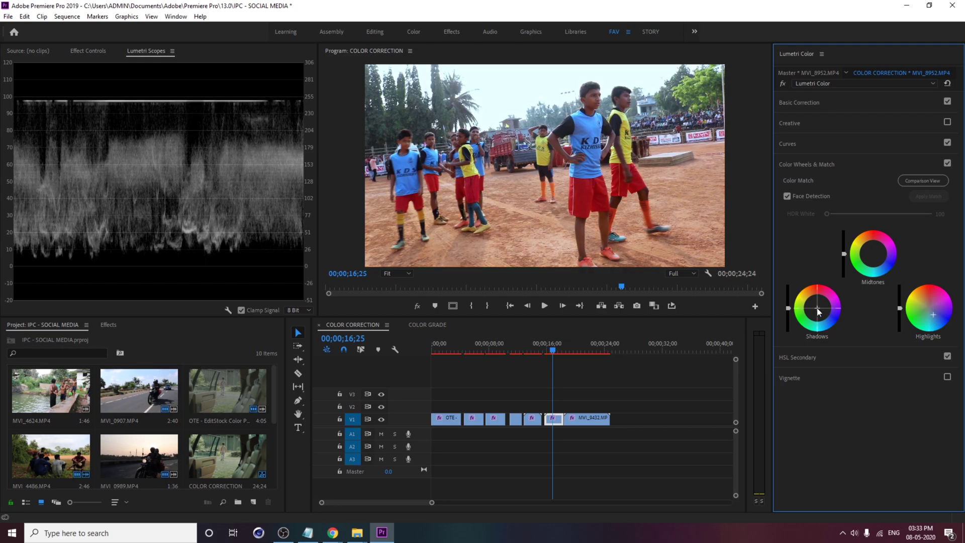
drag(818, 311, 811, 301)
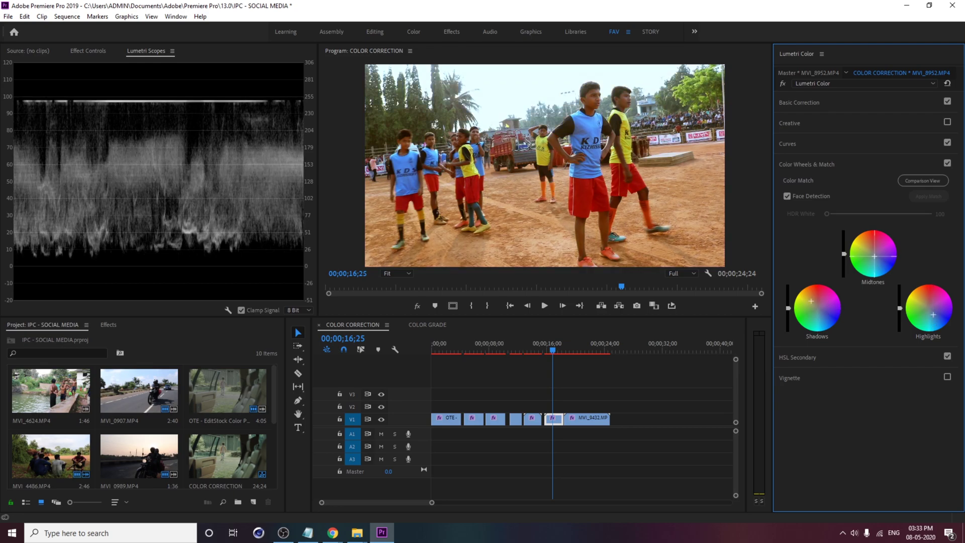
drag(875, 257, 875, 255)
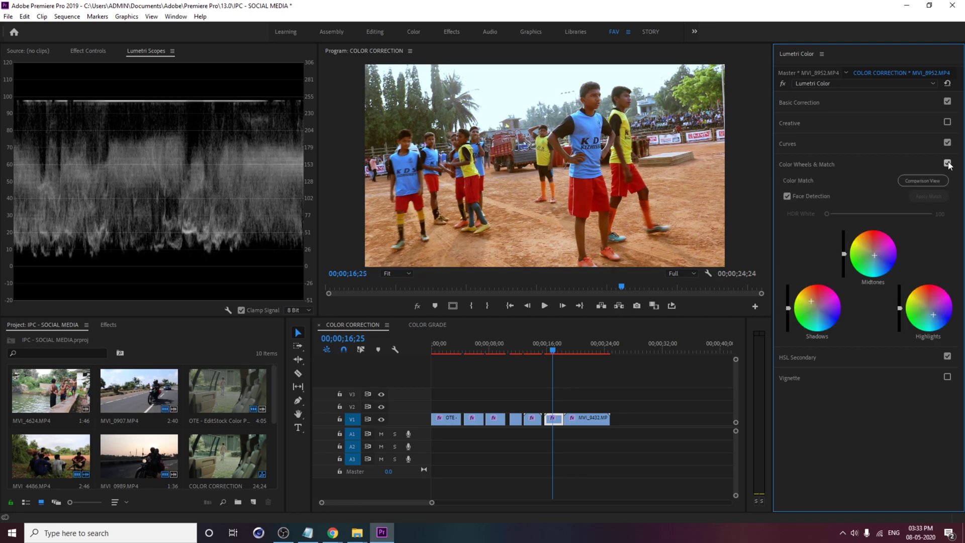
drag(933, 315, 940, 319)
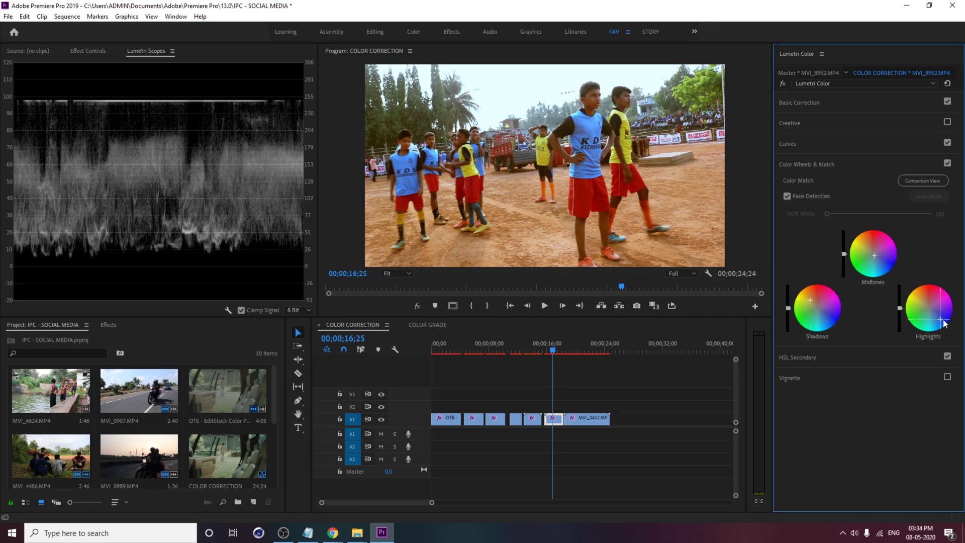